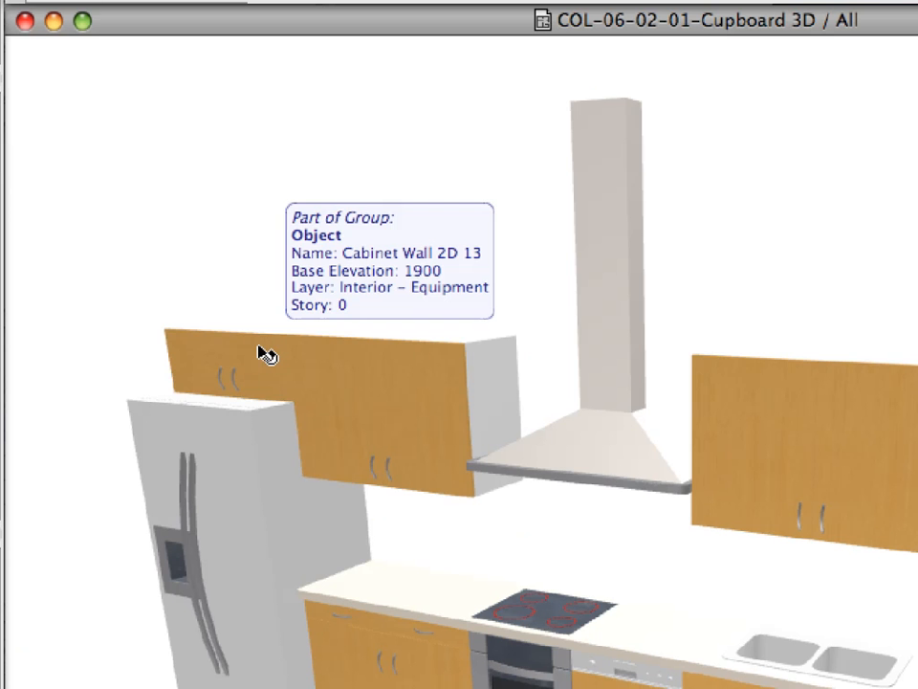
# Select the wall cabinet above the refrigerator together with the adjoining wall cabinet beside the range hood in the 3D view.
pyautogui.click(266, 354)
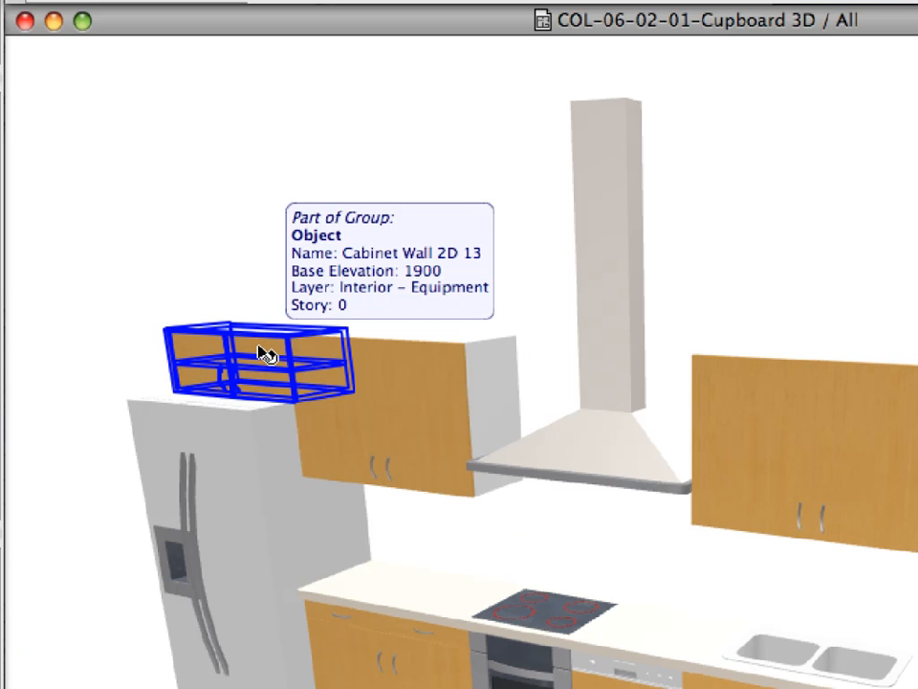
pyautogui.keyDown('shift'); pyautogui.click(258, 347); pyautogui.keyUp('shift')
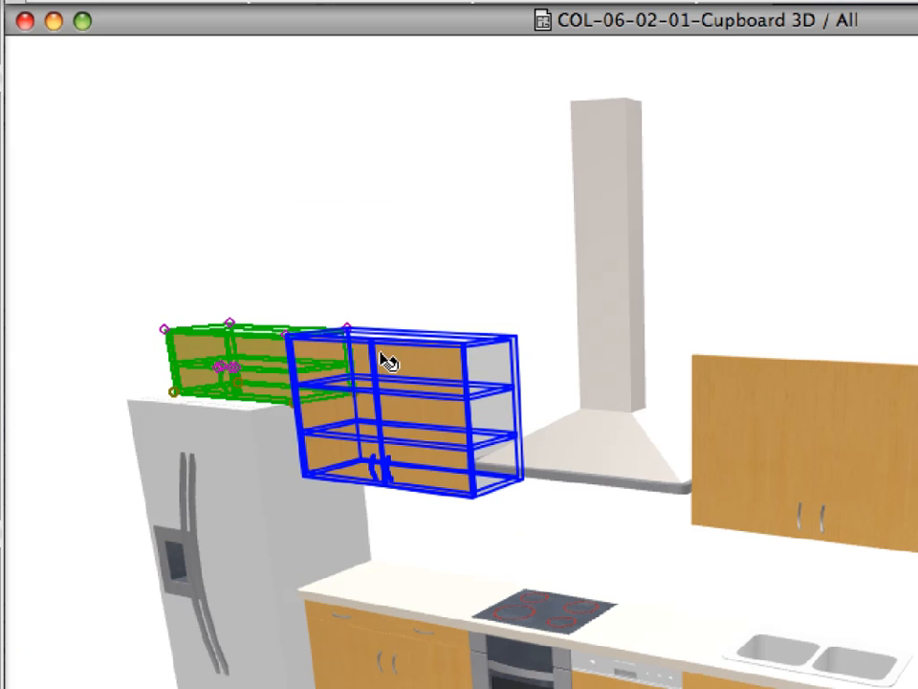
pyautogui.keyDown('shift'); pyautogui.click(381, 355); pyautogui.keyUp('shift')
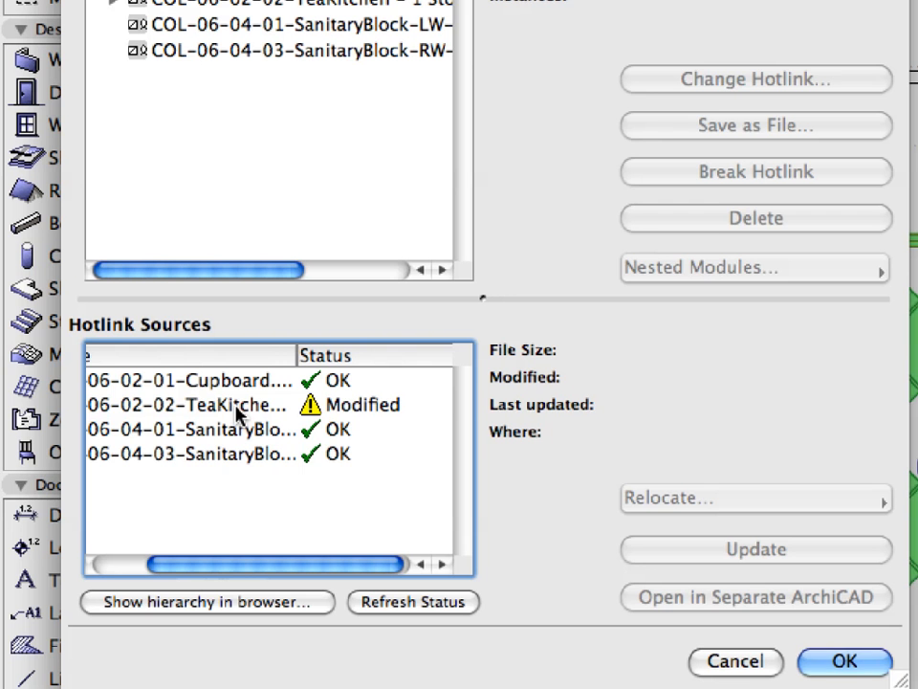
# Update the modified COL-06-02-02-TeaKitchen hotlink source.
pyautogui.click(237, 409)
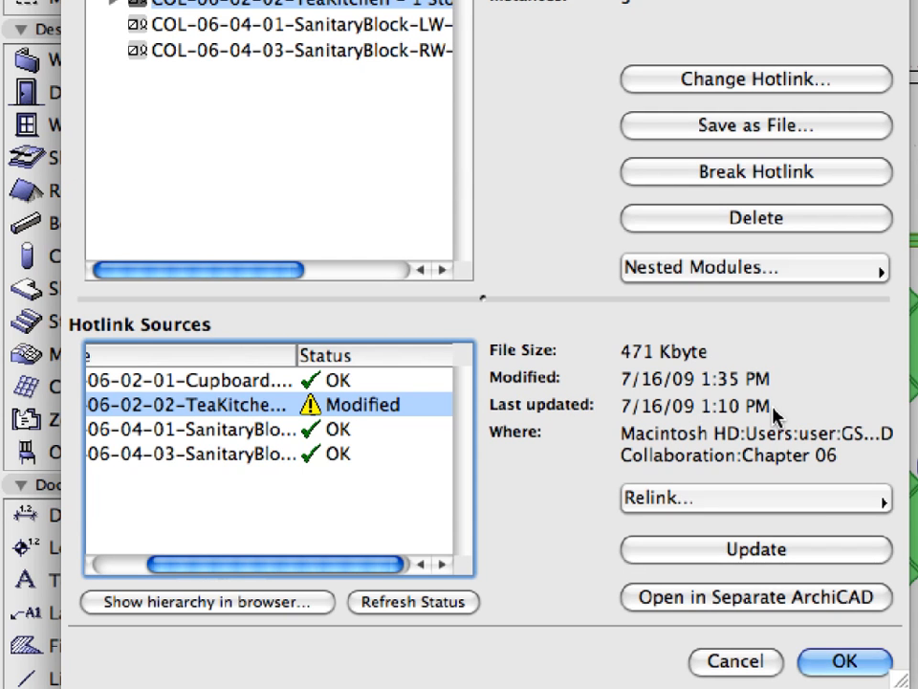
pyautogui.click(865, 549)
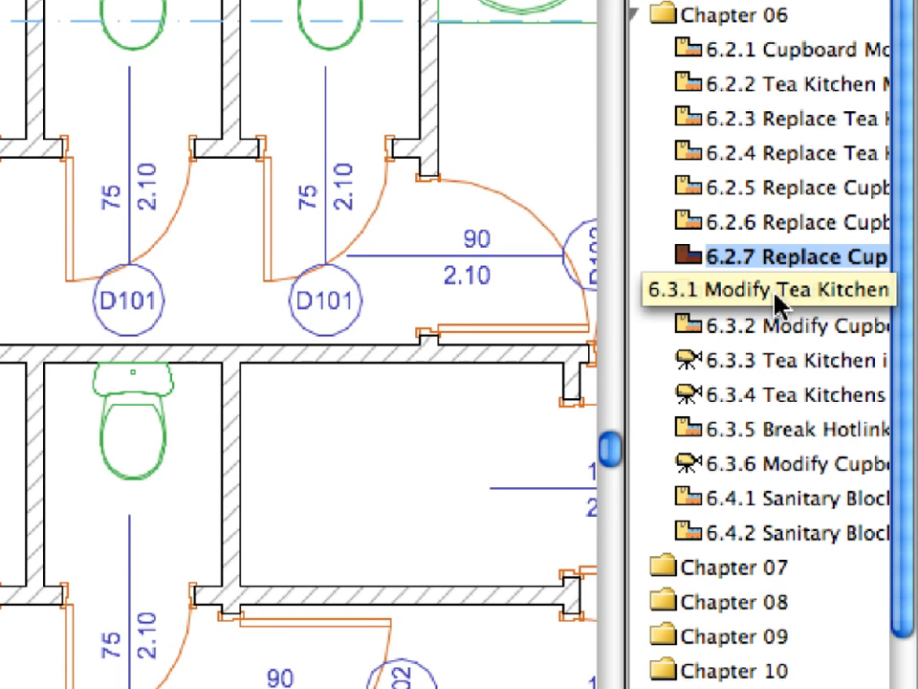
# Go to the 6.3.1 Modify Tea Kitchen view and open its tea kitchen module for editing in a separate ArchiCAD, fitted in the window.
pyautogui.doubleClick(776, 294)
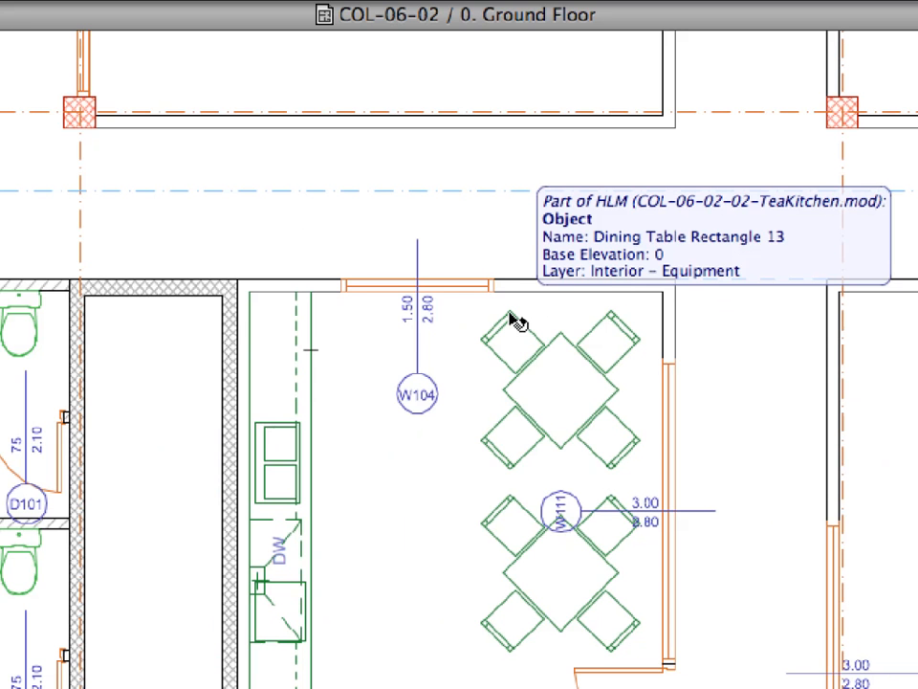
pyautogui.click(517, 322)
pyautogui.click(517, 323)
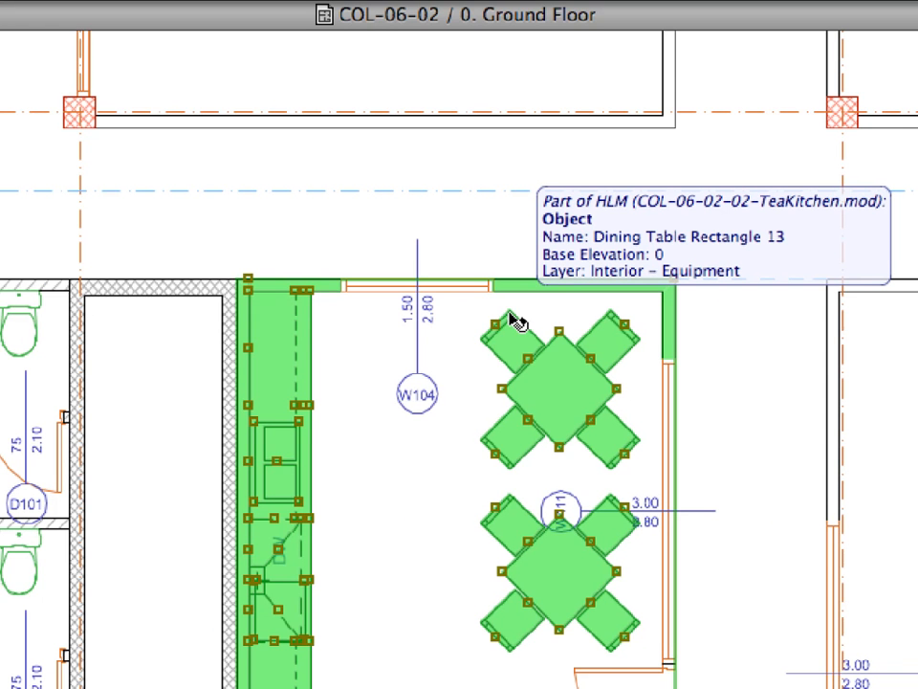
pyautogui.rightClick(147, 73)
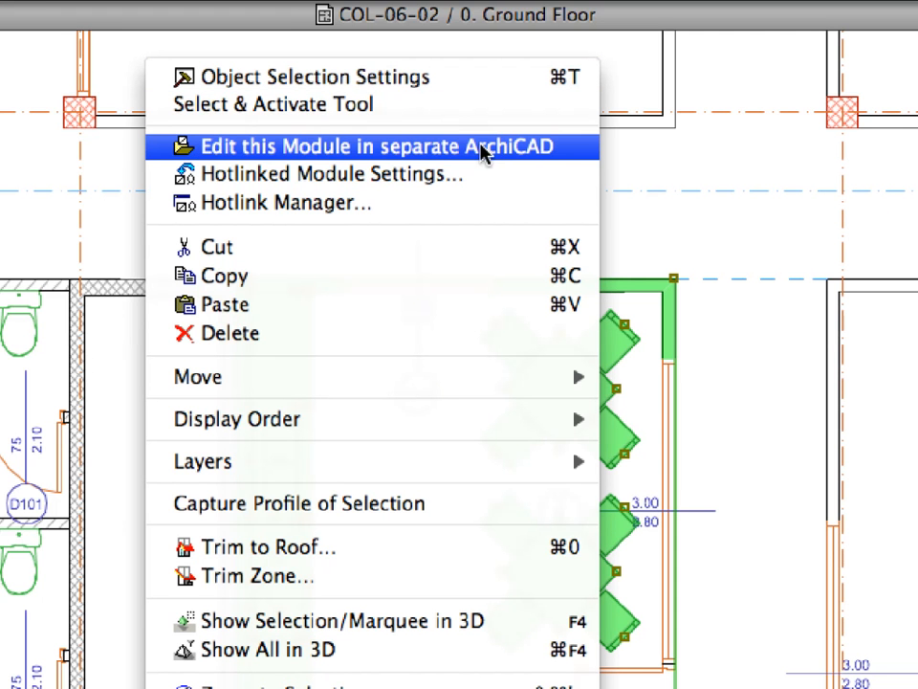
pyautogui.click(564, 153)
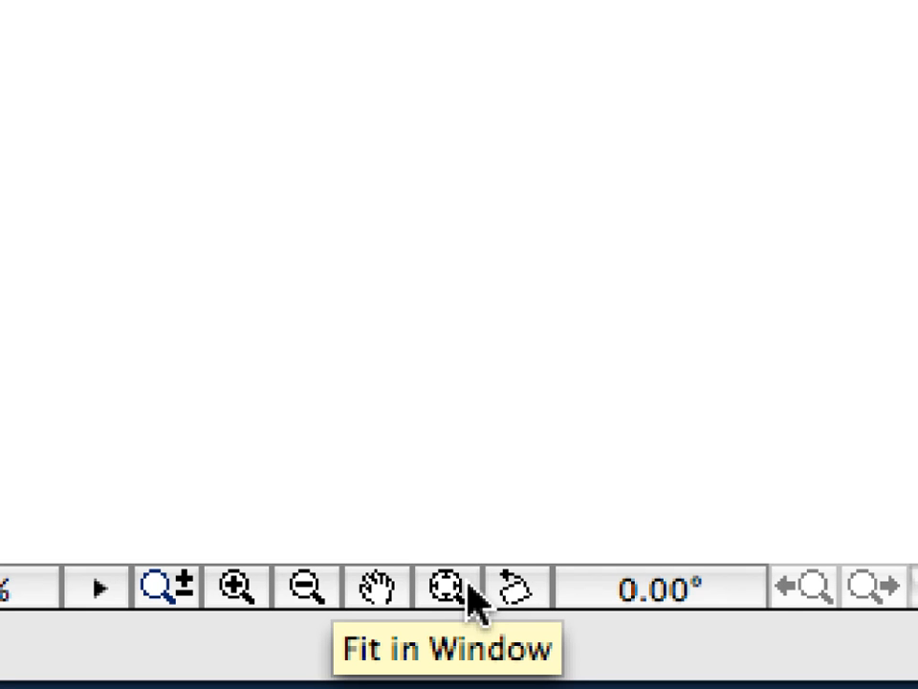
pyautogui.click(446, 586)
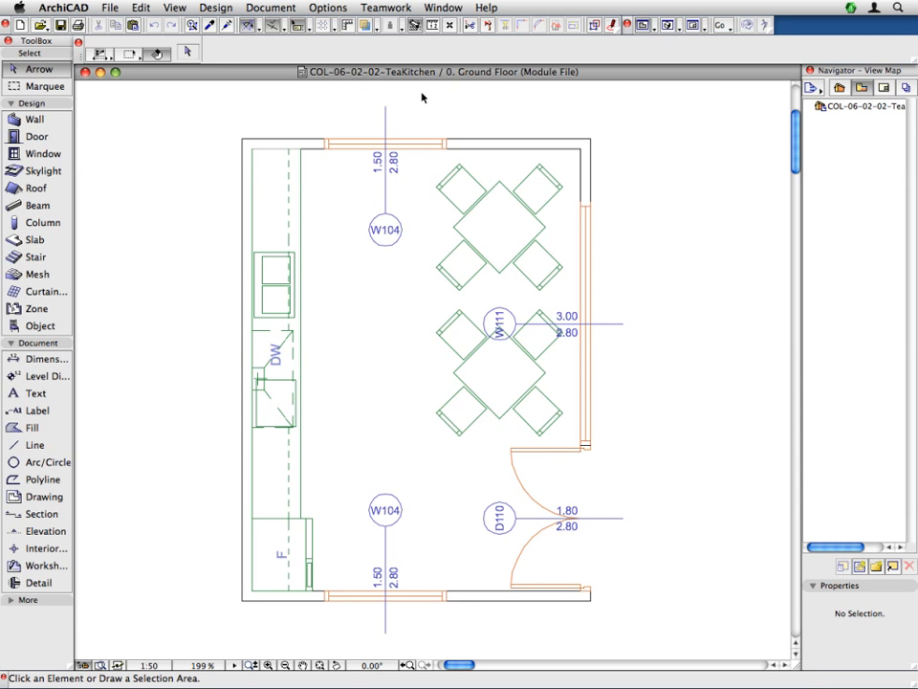
# Move both W104 windows together about 380 mm along their walls, away from the kitchen counter.
pyautogui.click(387, 634)
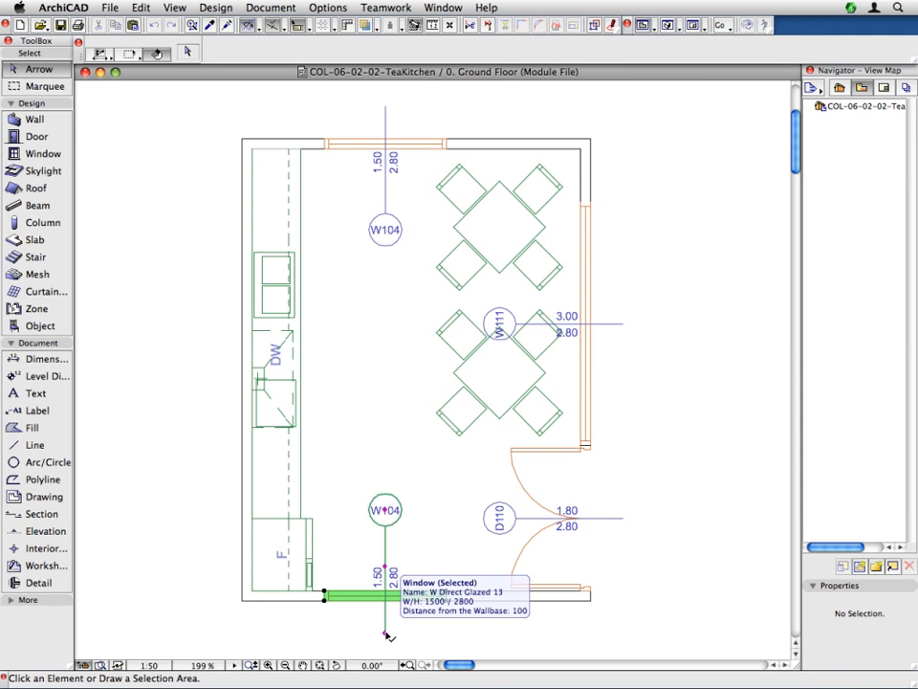
pyautogui.click(385, 108)
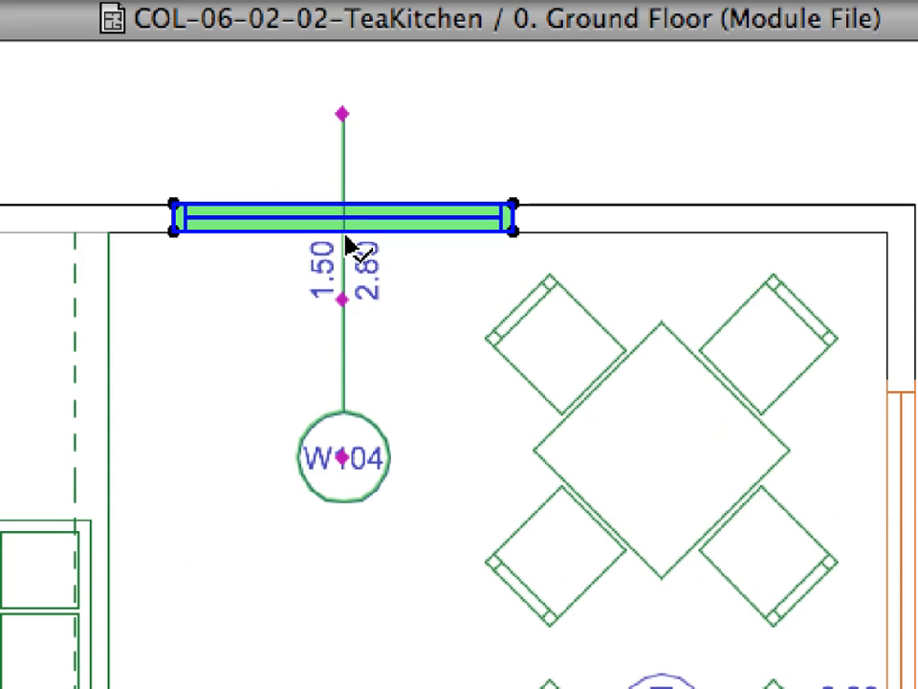
pyautogui.click(349, 240)
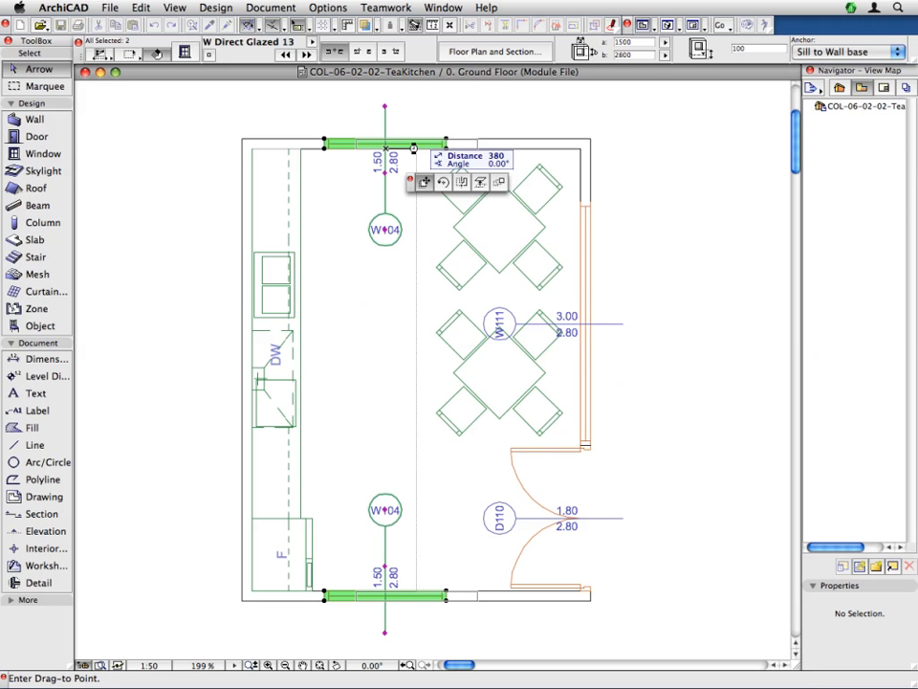
pyautogui.click(417, 152)
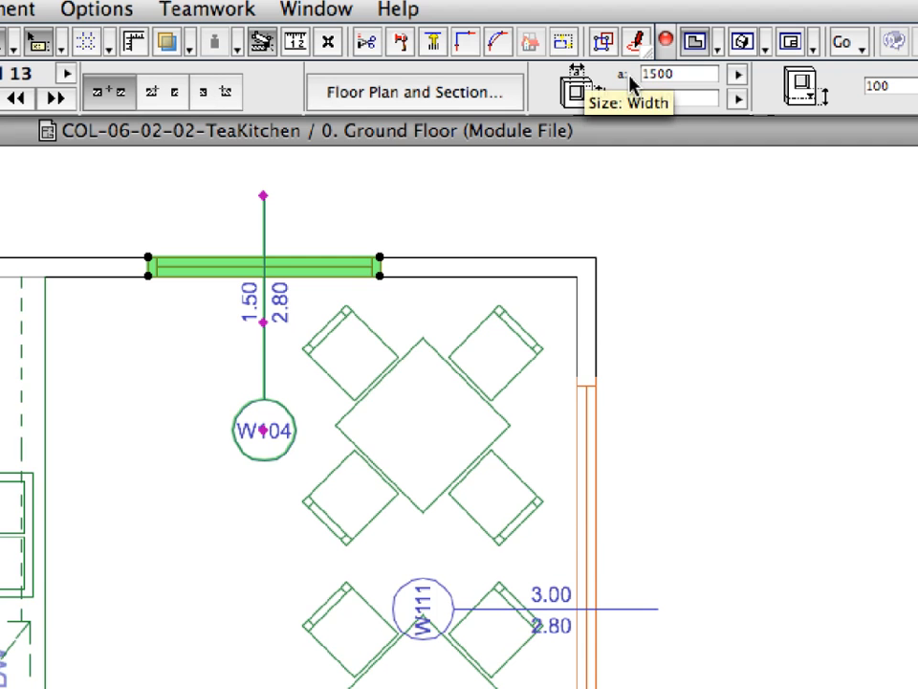
# Set the width of both W104 windows to 2500 mm and clear the selection.
pyautogui.click(646, 73)
pyautogui.write('2500')
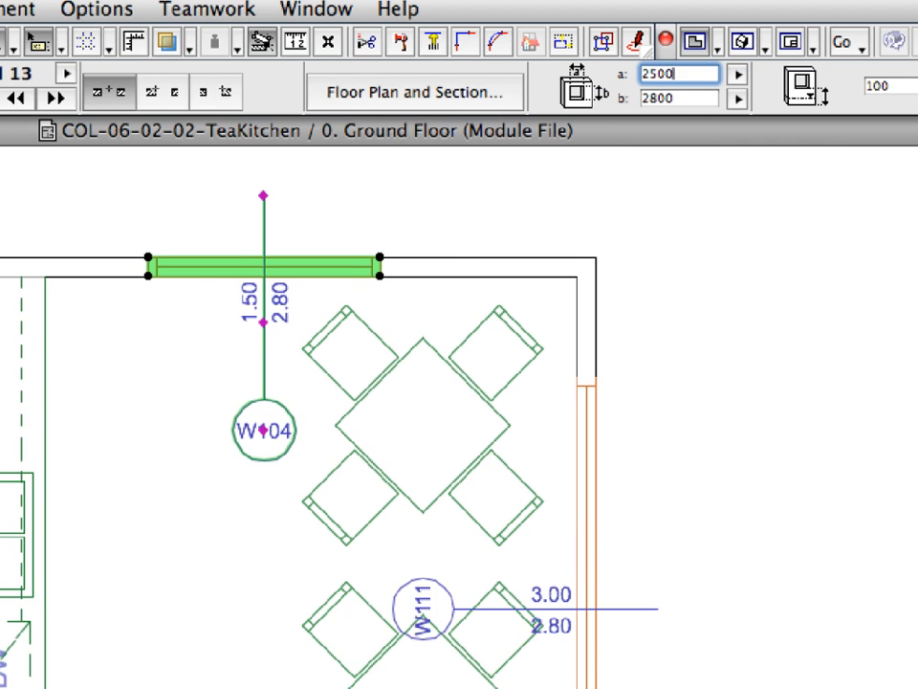
pyautogui.press('Return')
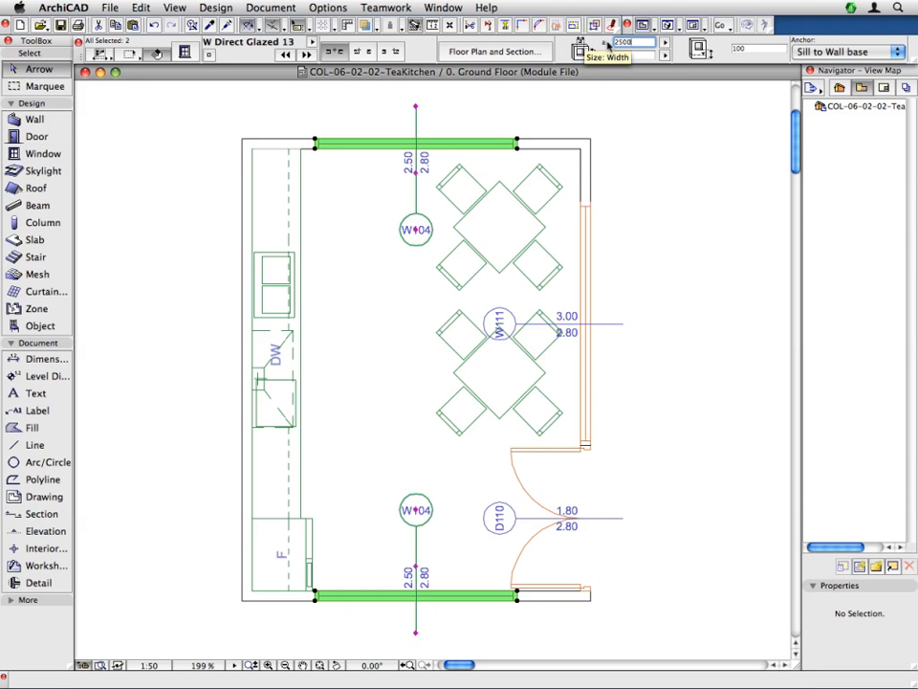
pyautogui.click(653, 501)
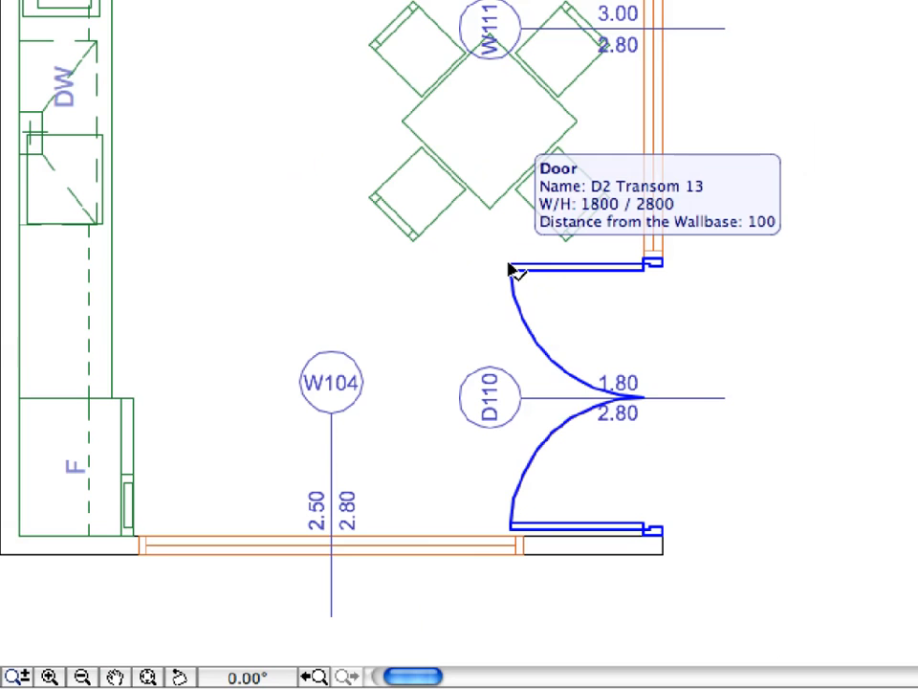
# Replace the D110 double door with the D1 Transom 13 wood internal door, transferring the current door's parameters.
pyautogui.click(510, 270)
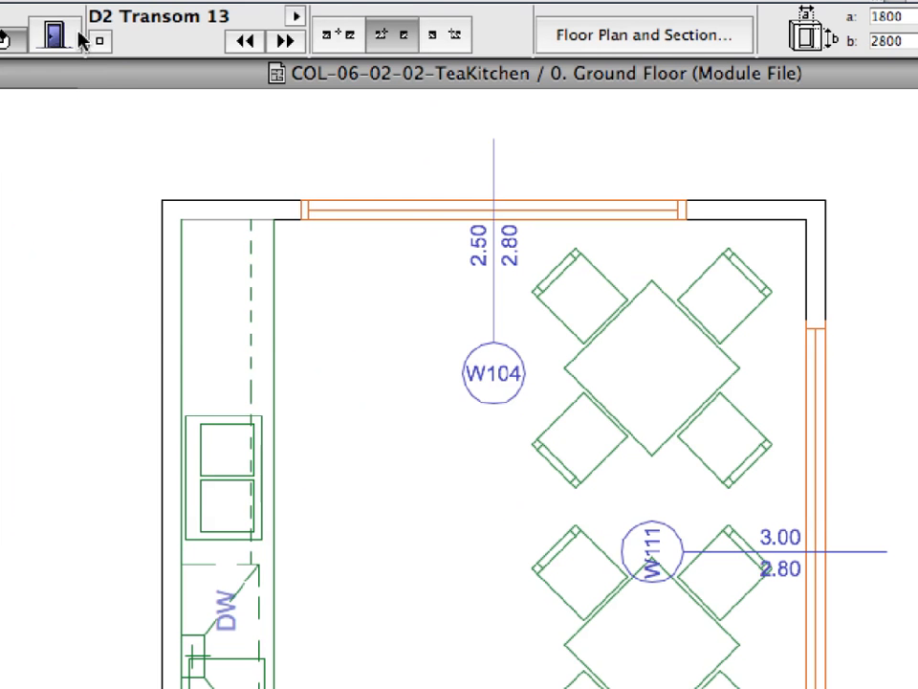
pyautogui.click(80, 36)
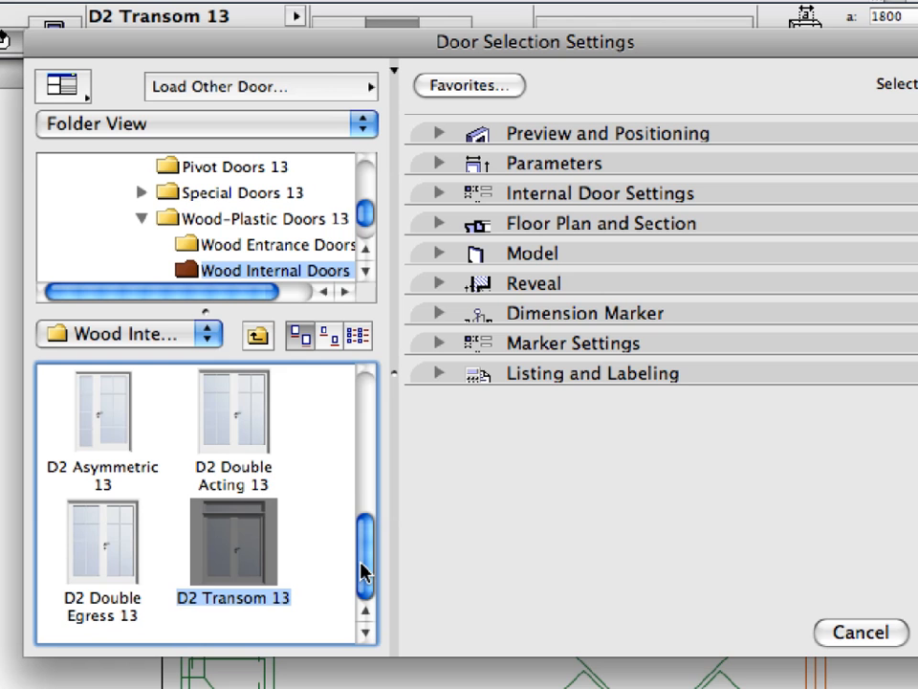
pyautogui.moveTo(359, 562); pyautogui.dragTo(358, 500)
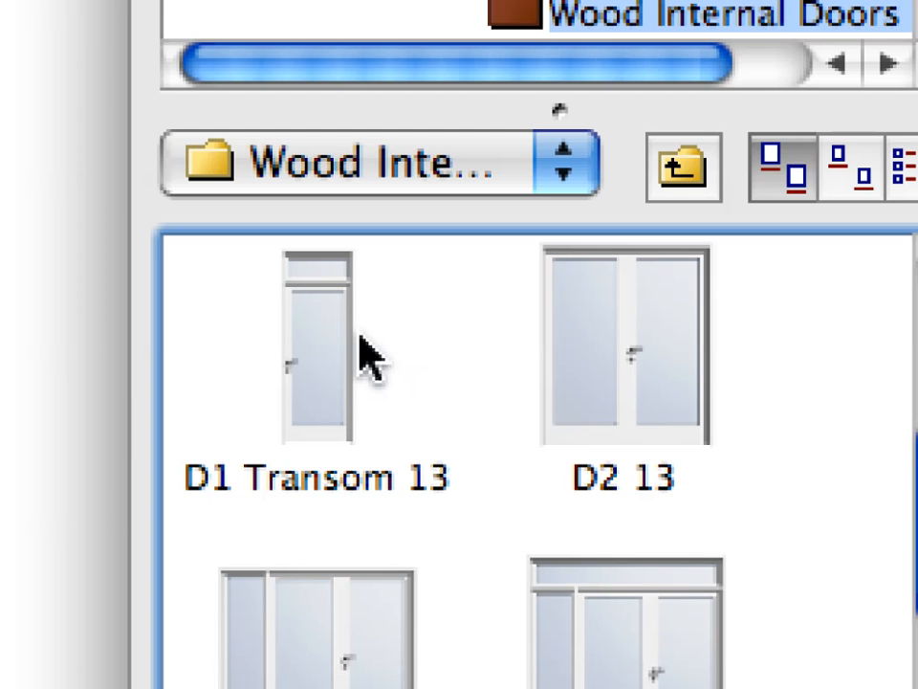
pyautogui.press('alt+super')
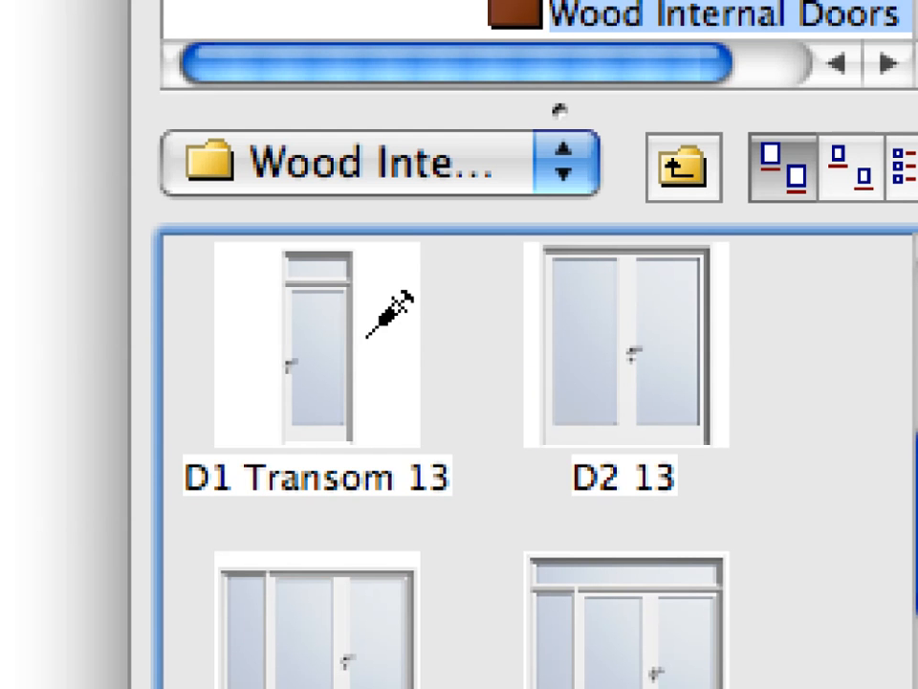
pyautogui.click(368, 335)
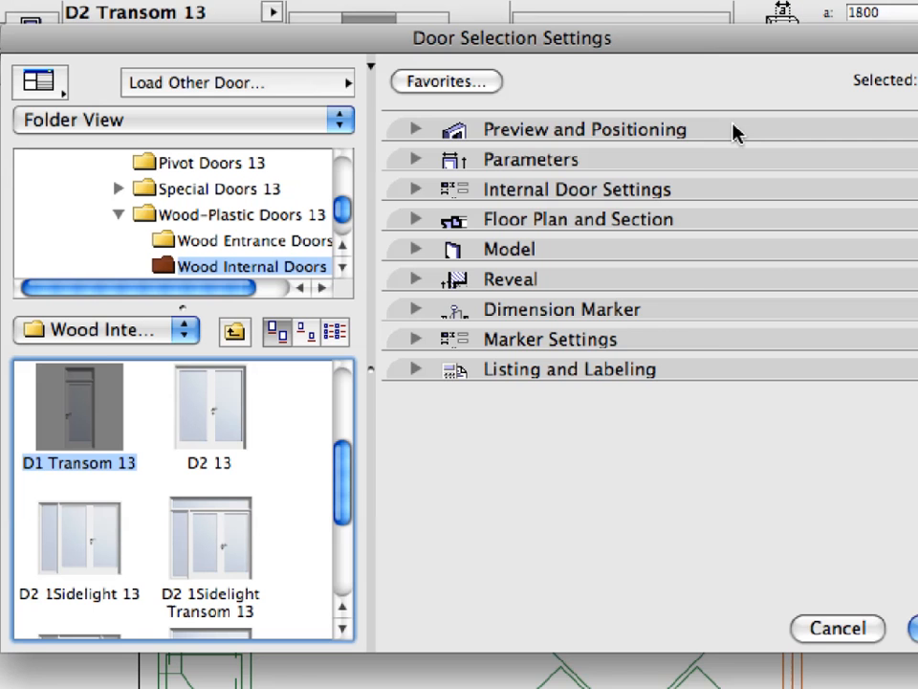
# Set the D110 door's width to 1100 mm and apply the door settings.
pyautogui.click(917, 0)
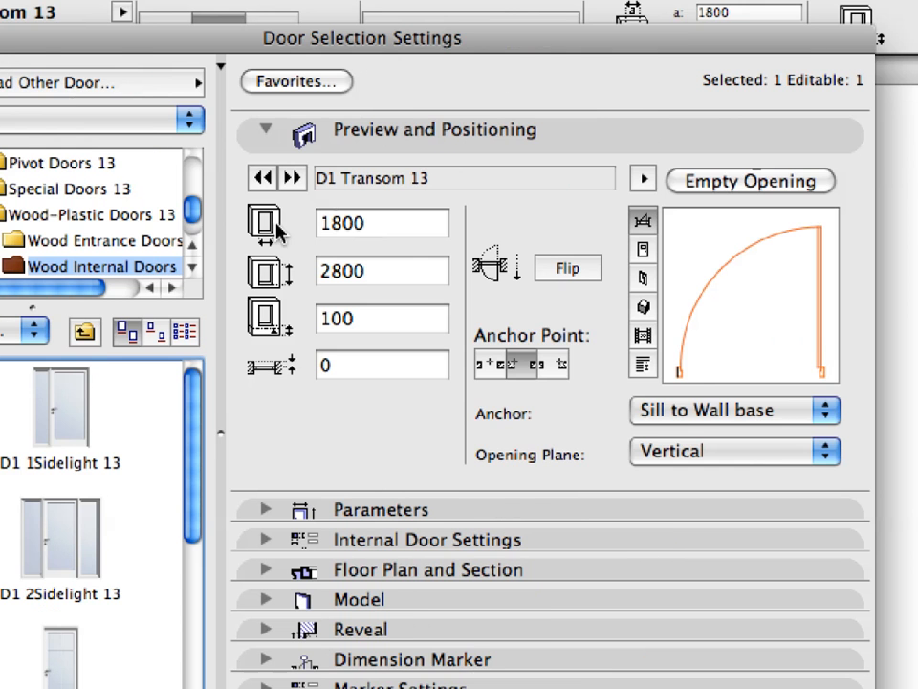
pyautogui.moveTo(389, 229); pyautogui.dragTo(325, 232)
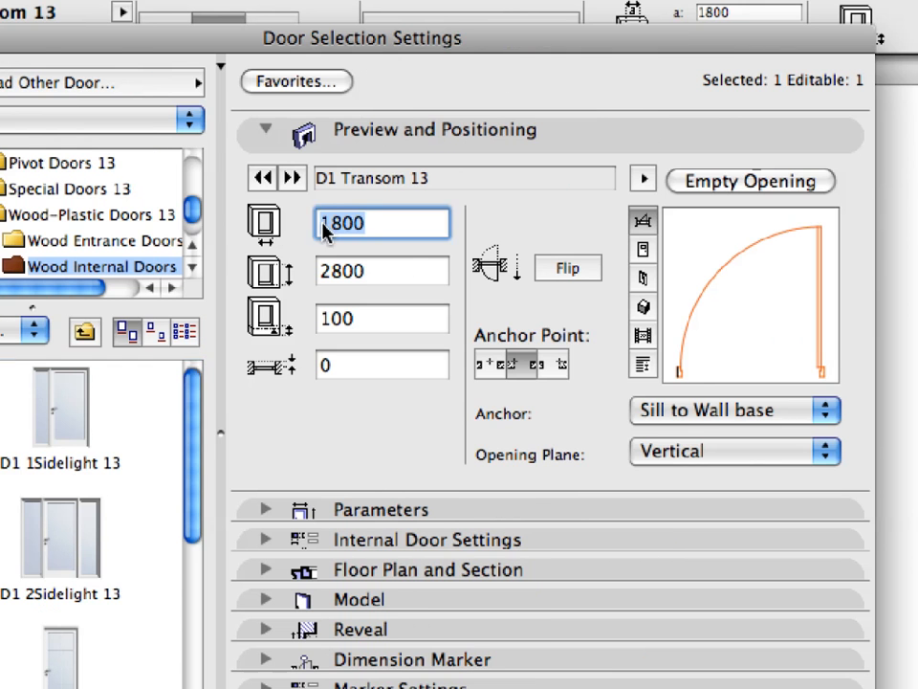
pyautogui.write('1100')
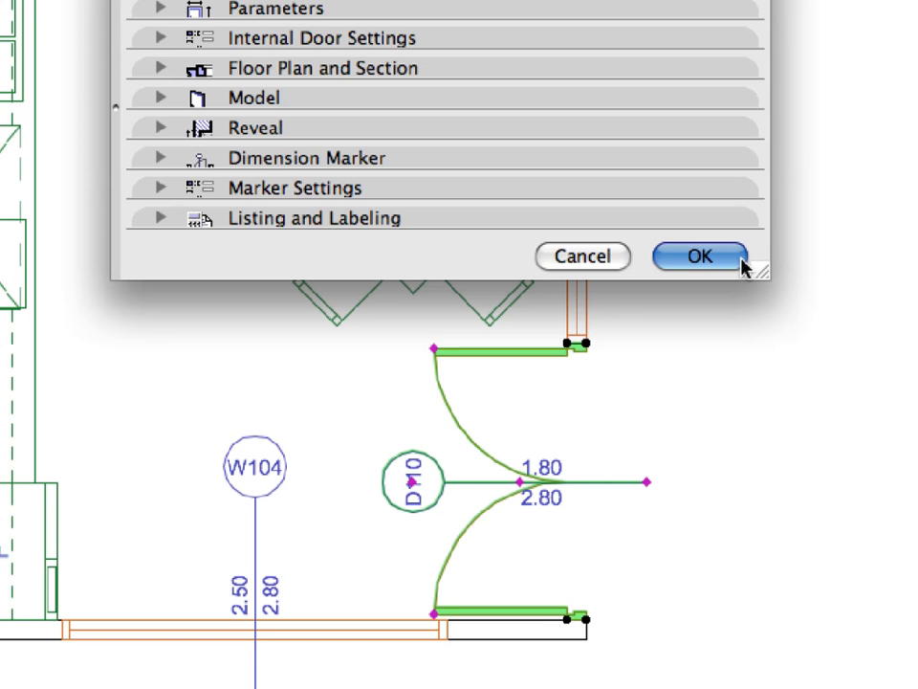
pyautogui.click(700, 256)
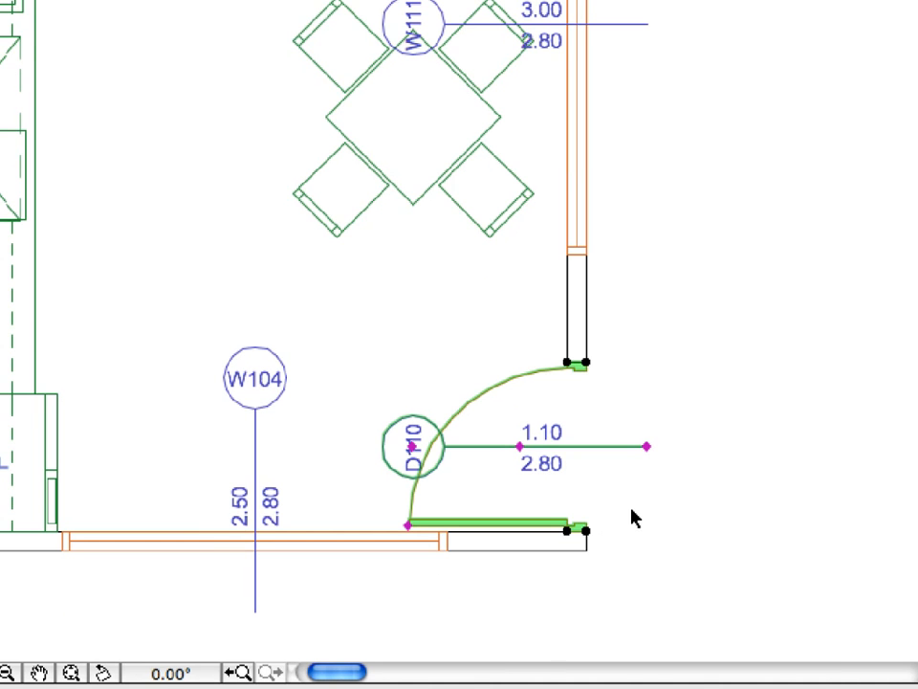
# Save the edited TeaKitchen module file and quit its separate ArchiCAD instance.
pyautogui.click(210, 14)
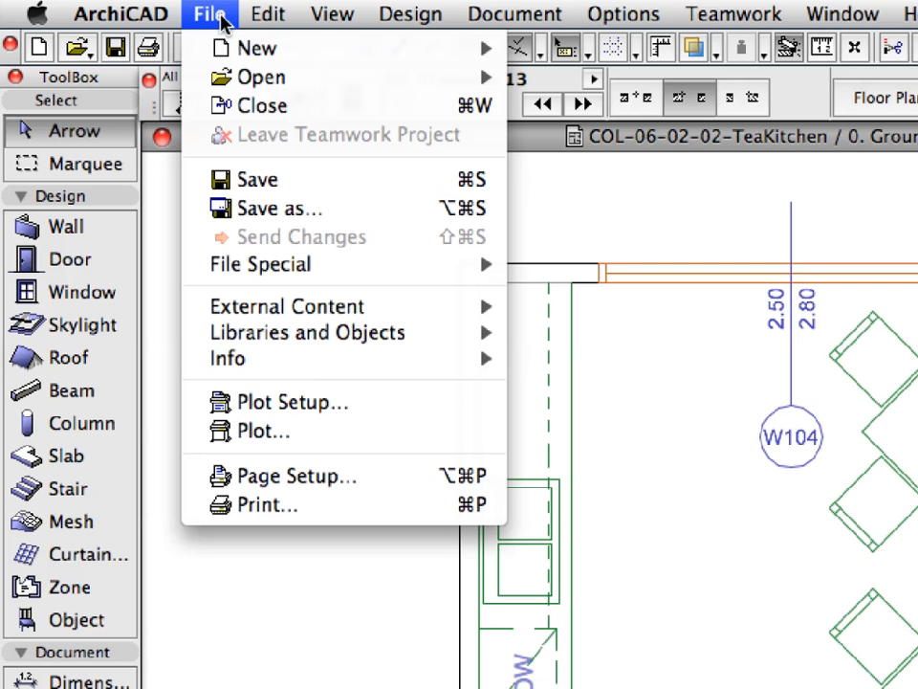
pyautogui.click(372, 181)
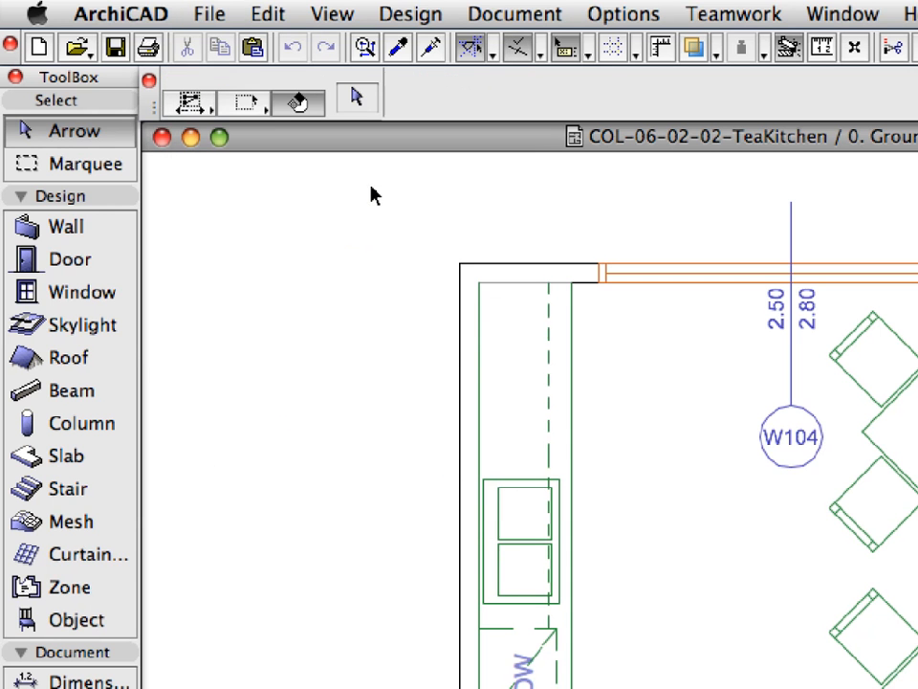
pyautogui.click(155, 16)
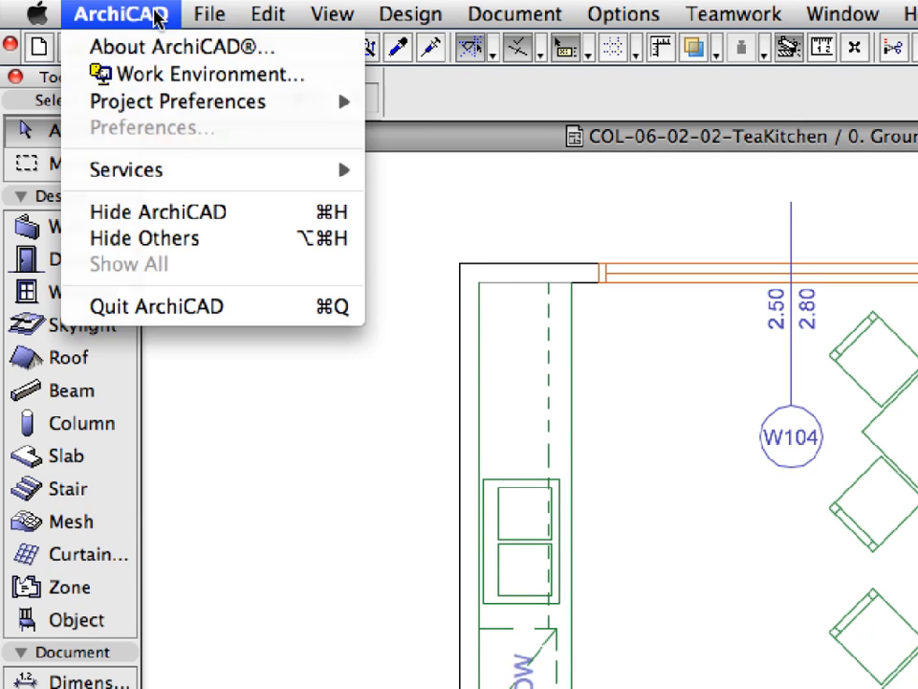
pyautogui.click(266, 307)
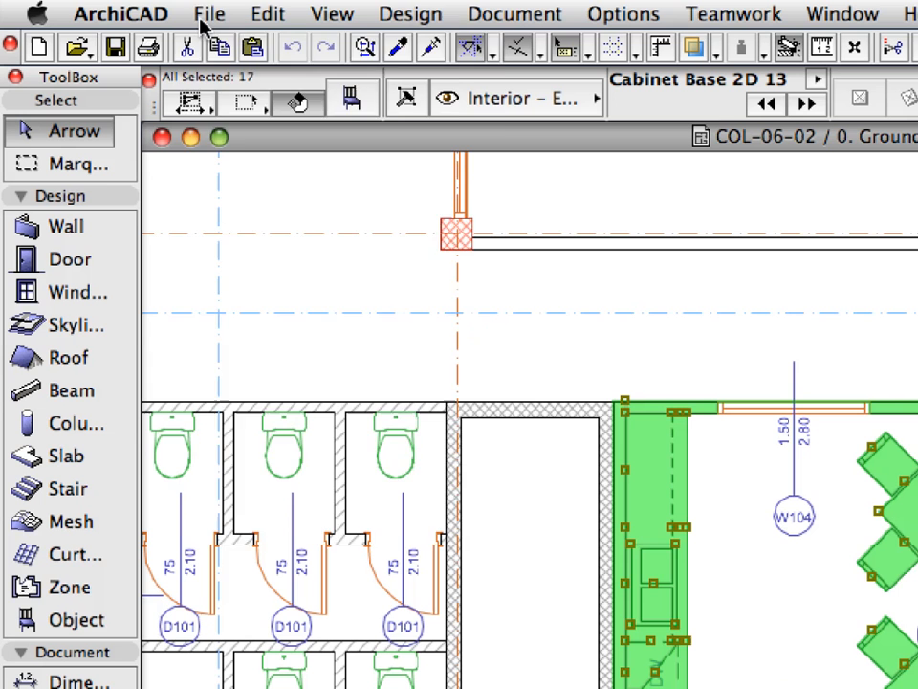
# Update the modified COL-06-02-02-TeaKitchen source in the Hotlink Manager, apply the update and clear the plan selection.
pyautogui.click(207, 14)
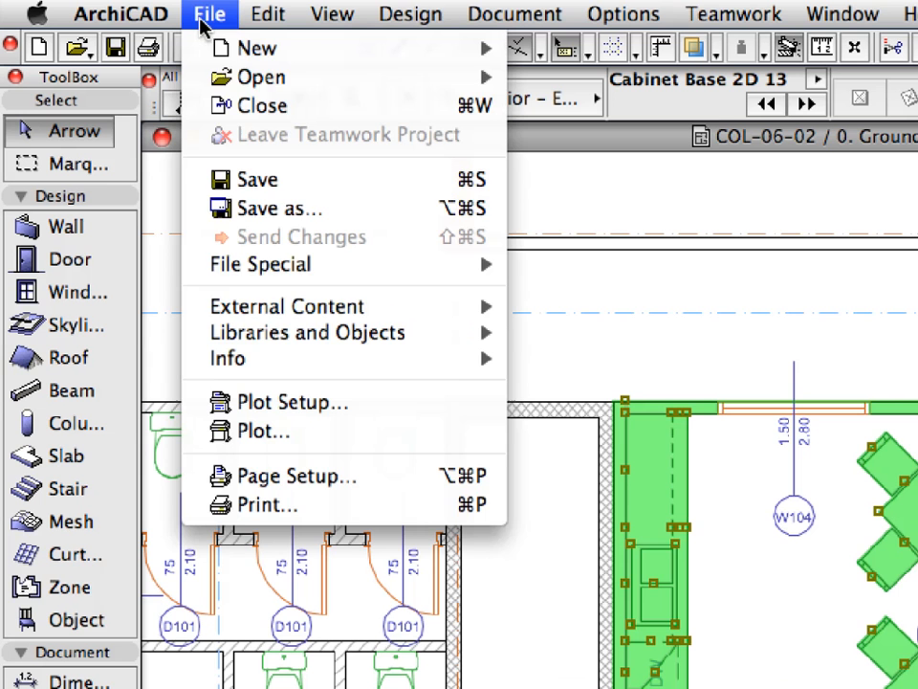
pyautogui.moveTo(398, 312)
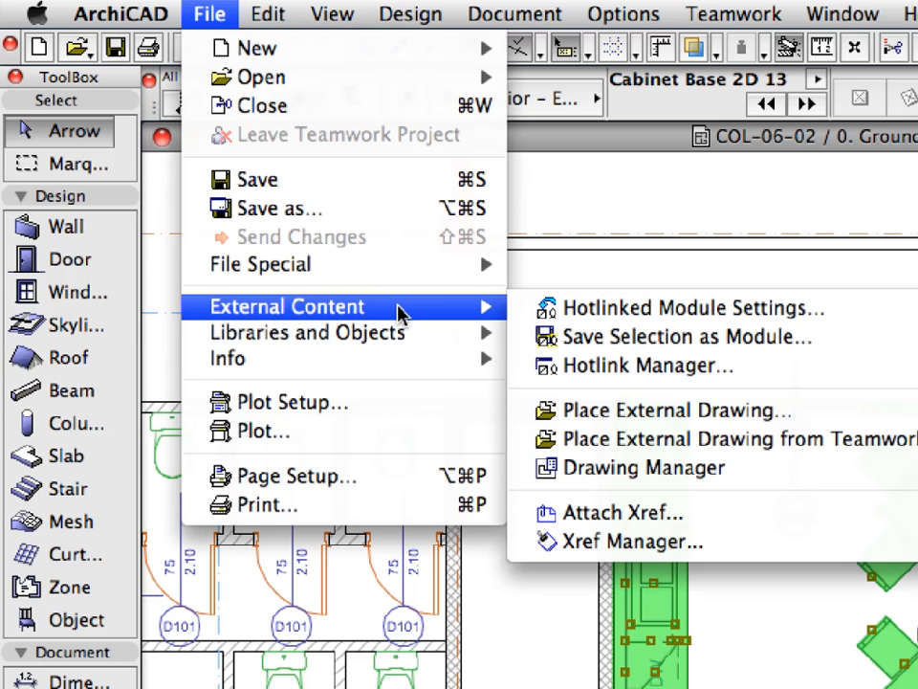
pyautogui.click(773, 378)
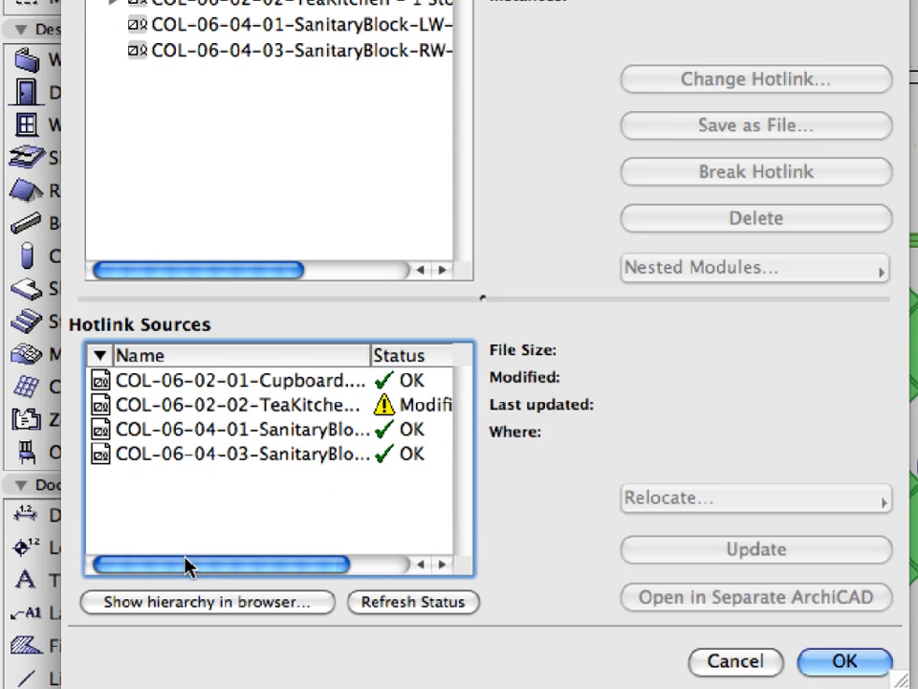
pyautogui.moveTo(188, 566); pyautogui.dragTo(240, 574)
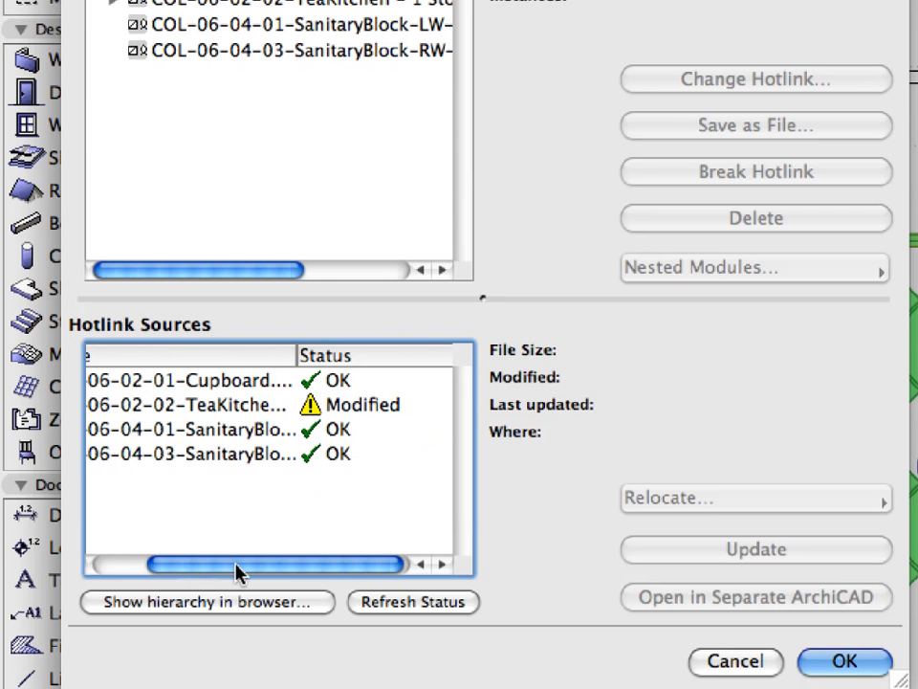
pyautogui.click(238, 411)
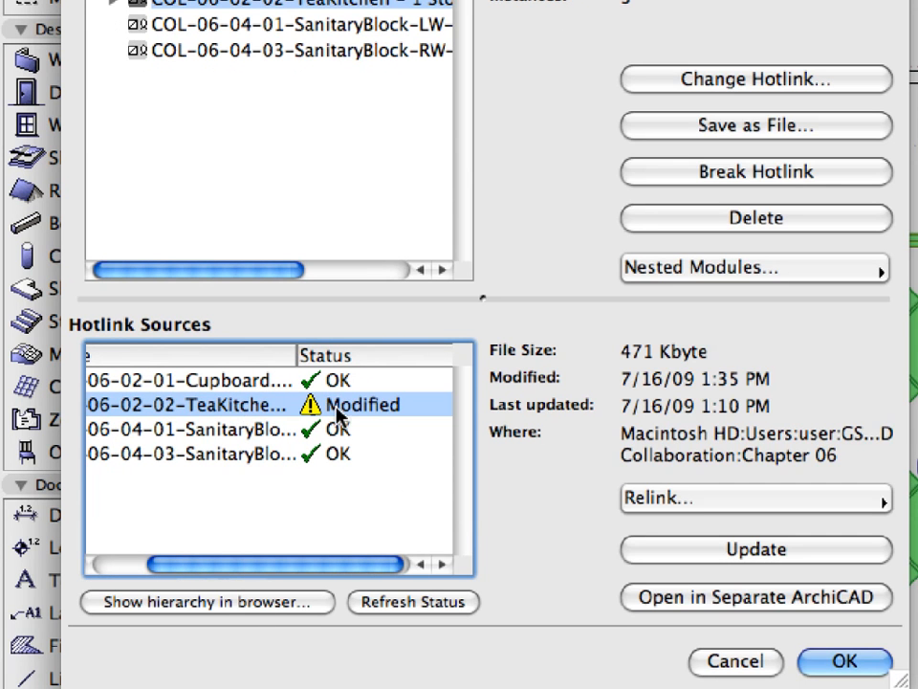
pyautogui.click(863, 549)
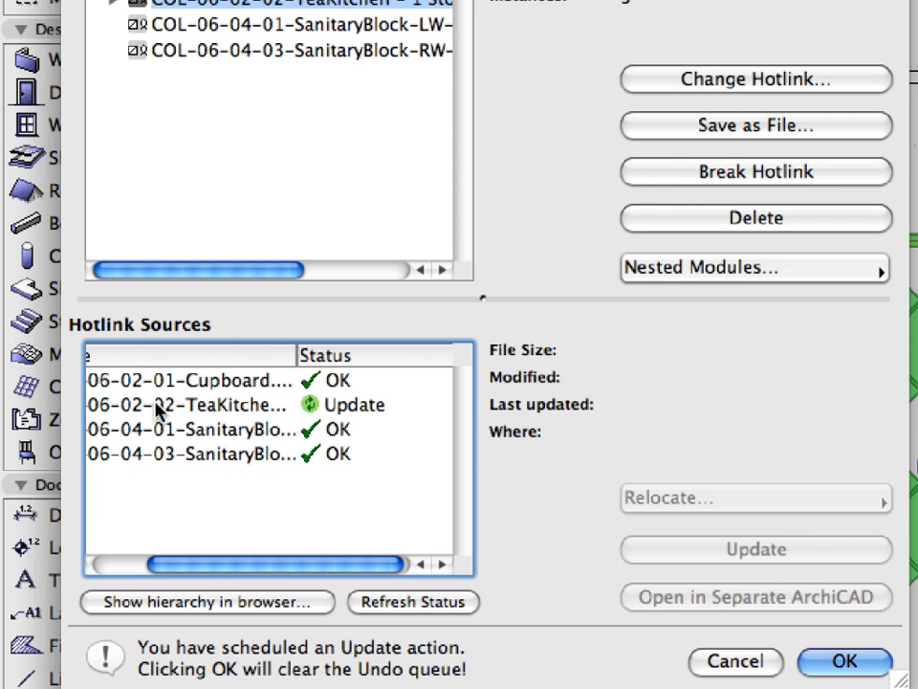
pyautogui.click(845, 662)
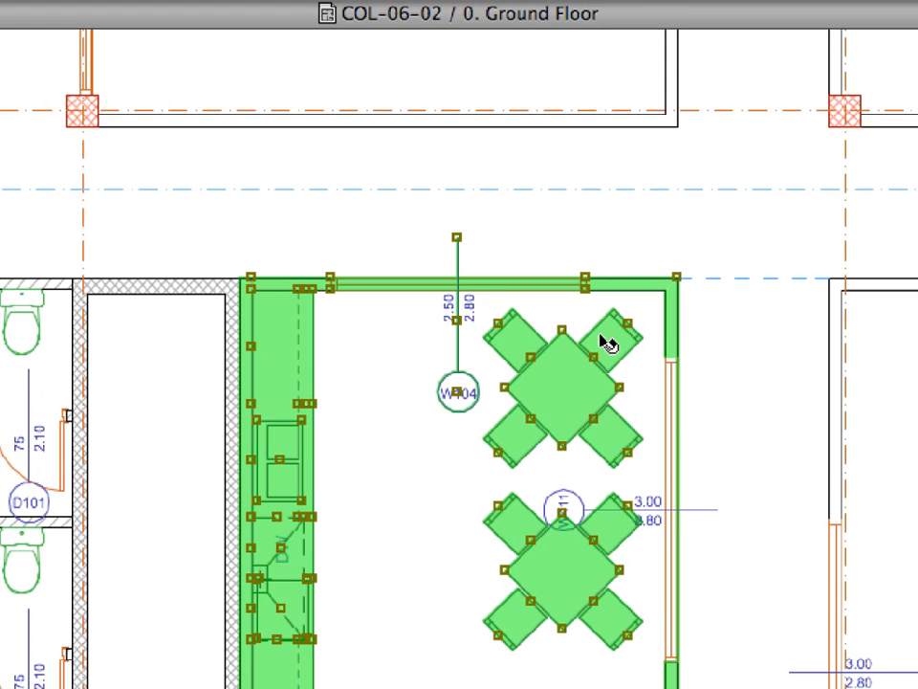
pyautogui.click(551, 241)
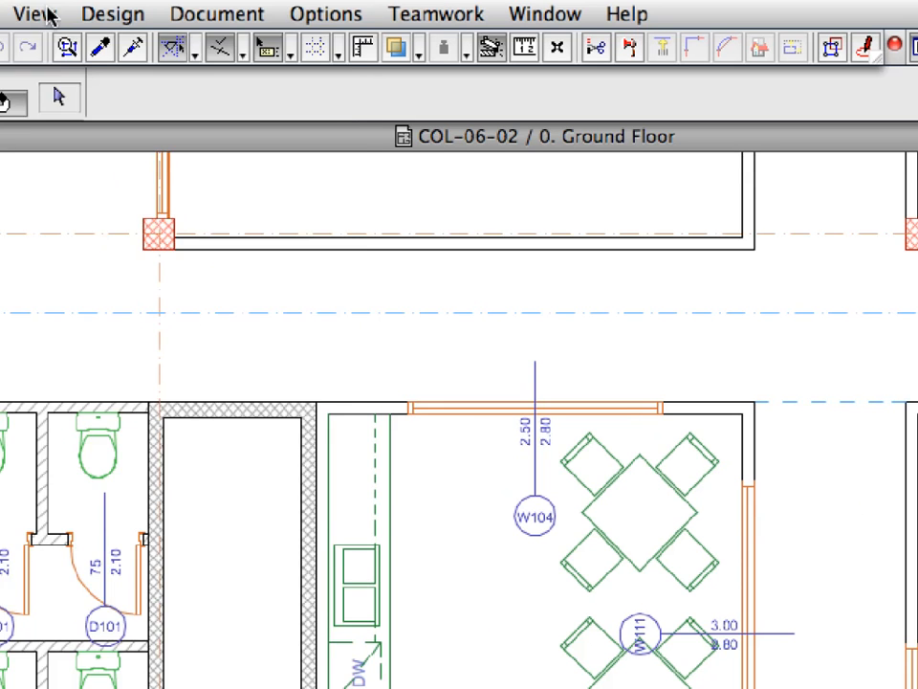
# Go up to the First Floor plan, then open the Second Floor plan to check the updated tea kitchens.
pyautogui.click(178, 8)
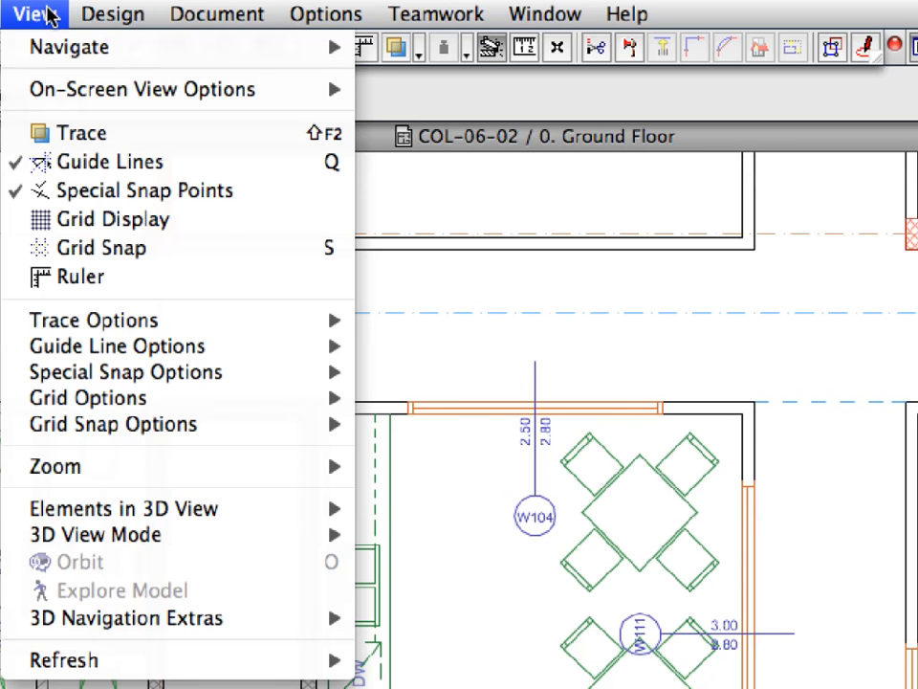
pyautogui.moveTo(190, 52)
pyautogui.moveTo(434, 55)
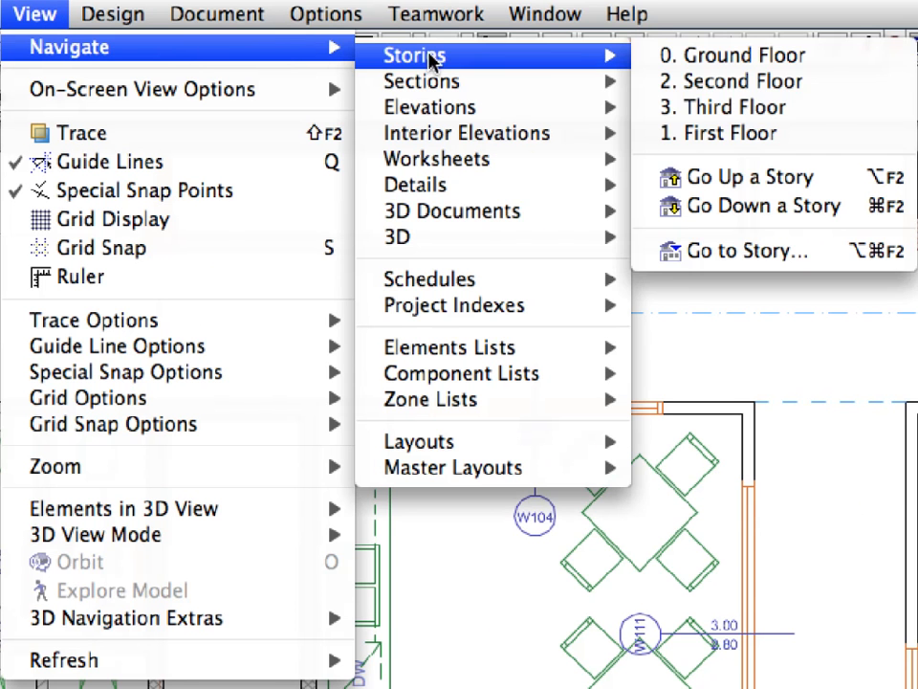
pyautogui.click(842, 182)
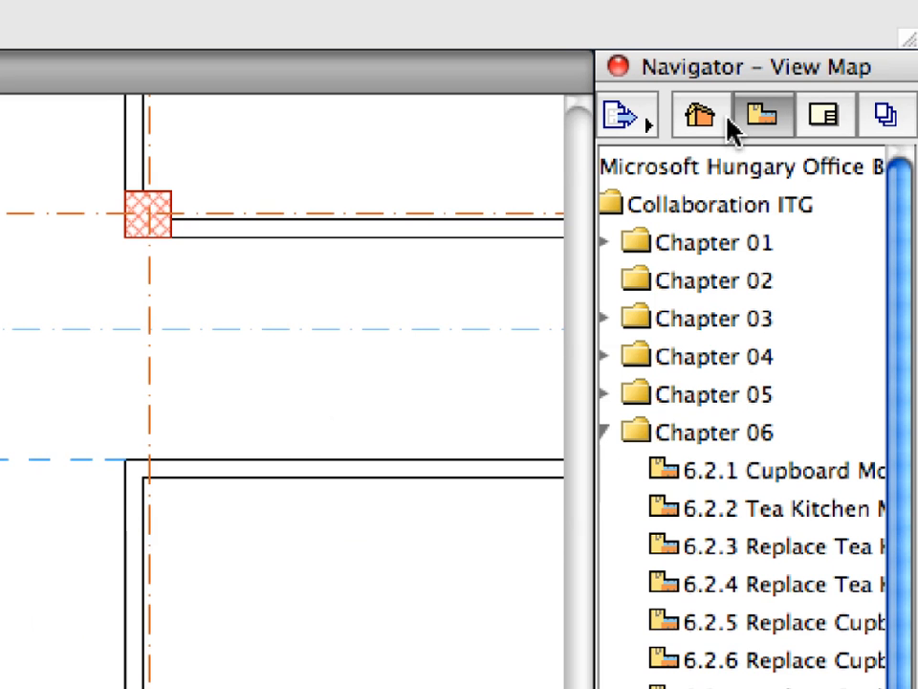
pyautogui.click(727, 120)
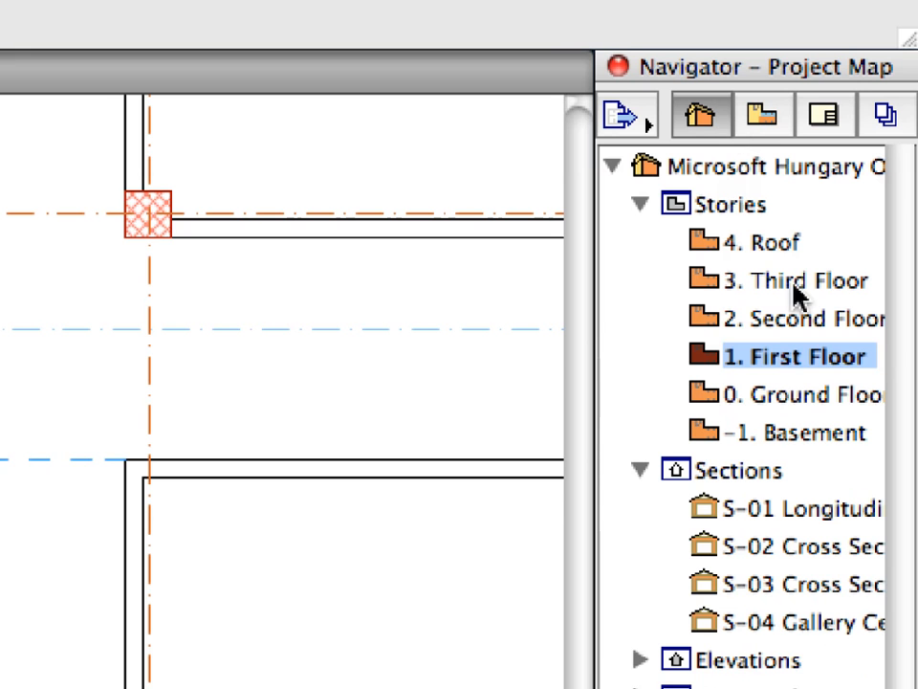
pyautogui.doubleClick(806, 319)
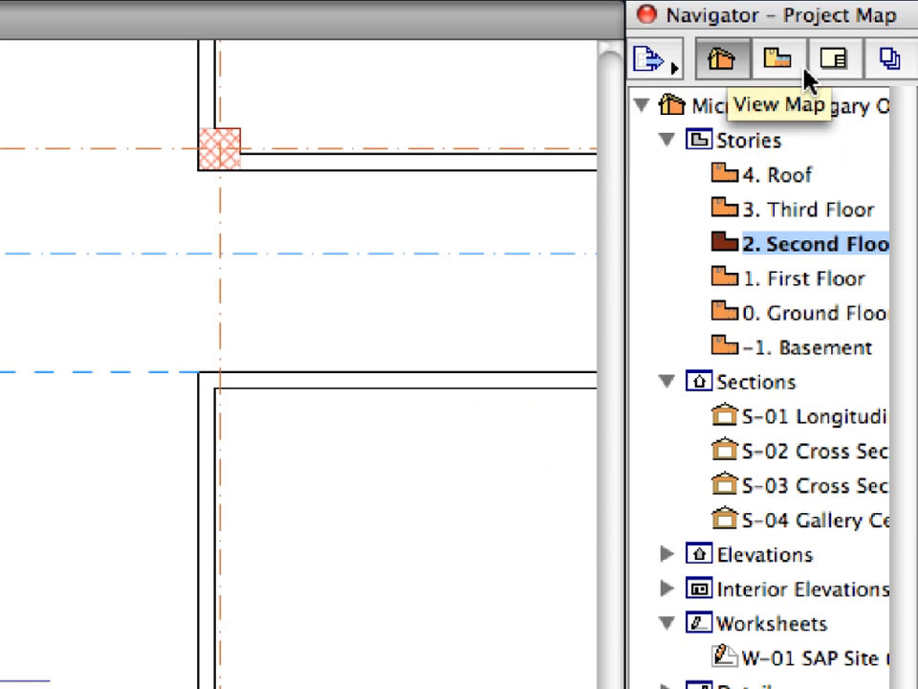
# Open the saved view 6.3.2 Modify Cupboard from Chapter 06 and bring up the Hotlink Manager.
pyautogui.click(803, 69)
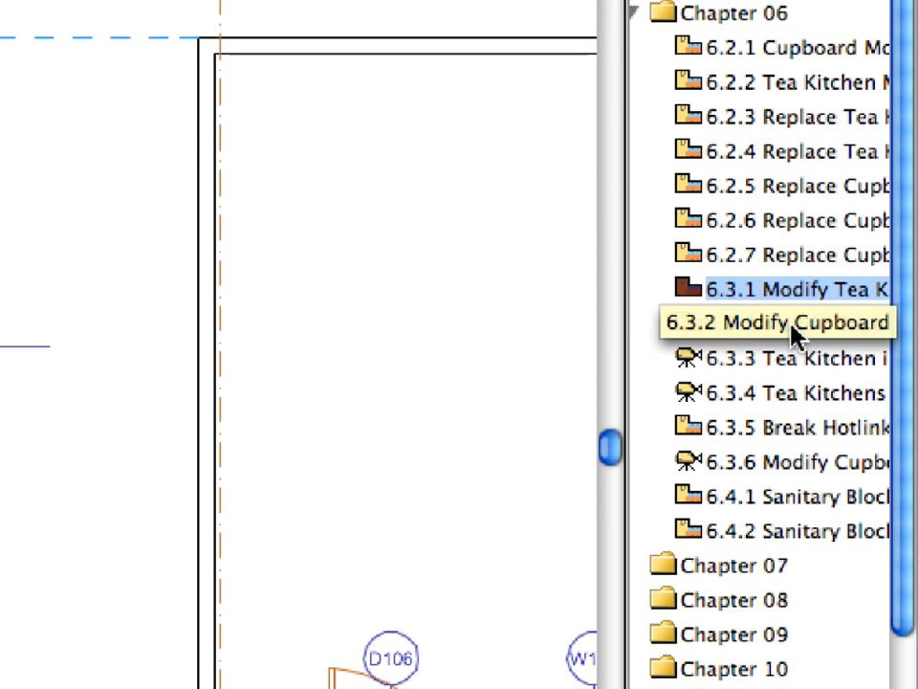
pyautogui.doubleClick(791, 325)
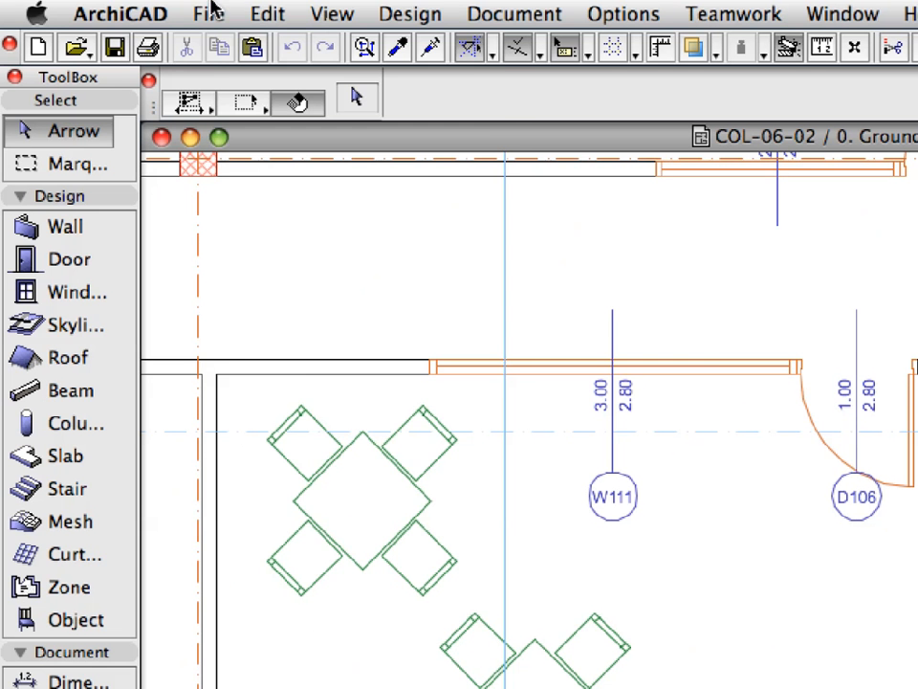
pyautogui.click(205, 11)
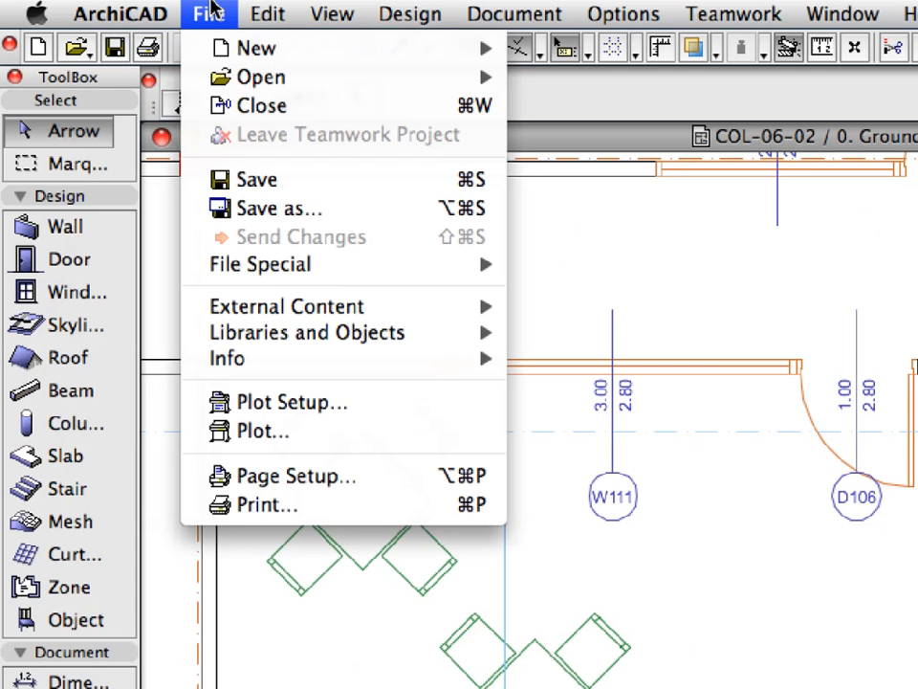
pyautogui.moveTo(428, 316)
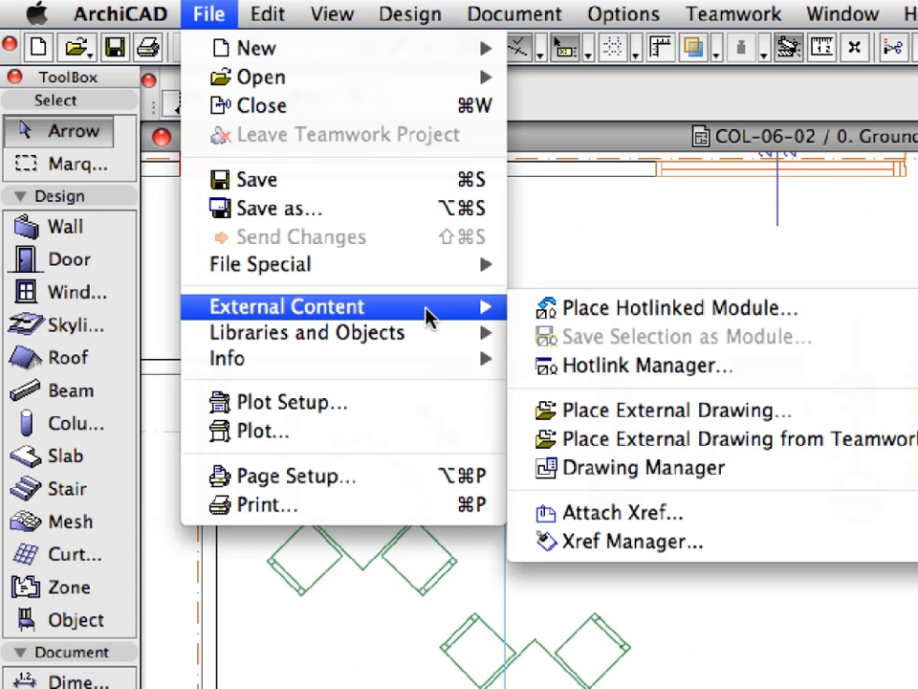
pyautogui.click(832, 382)
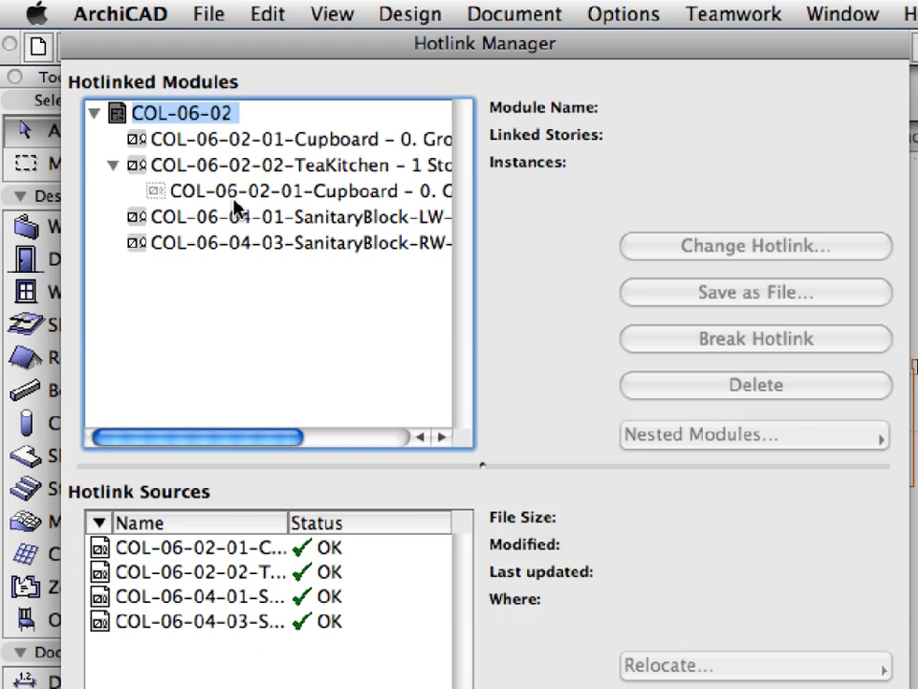
# Examine the details of the Cupboard module, the TeaKitchen module and the Cupboard nested inside it.
pyautogui.click(292, 142)
pyautogui.moveTo(293, 145)
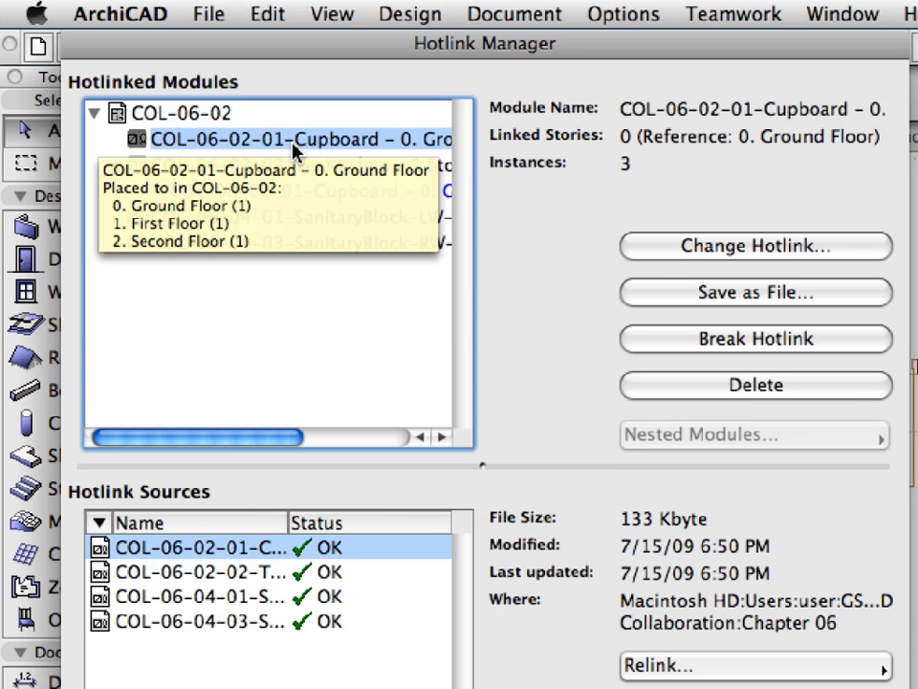
pyautogui.click(292, 167)
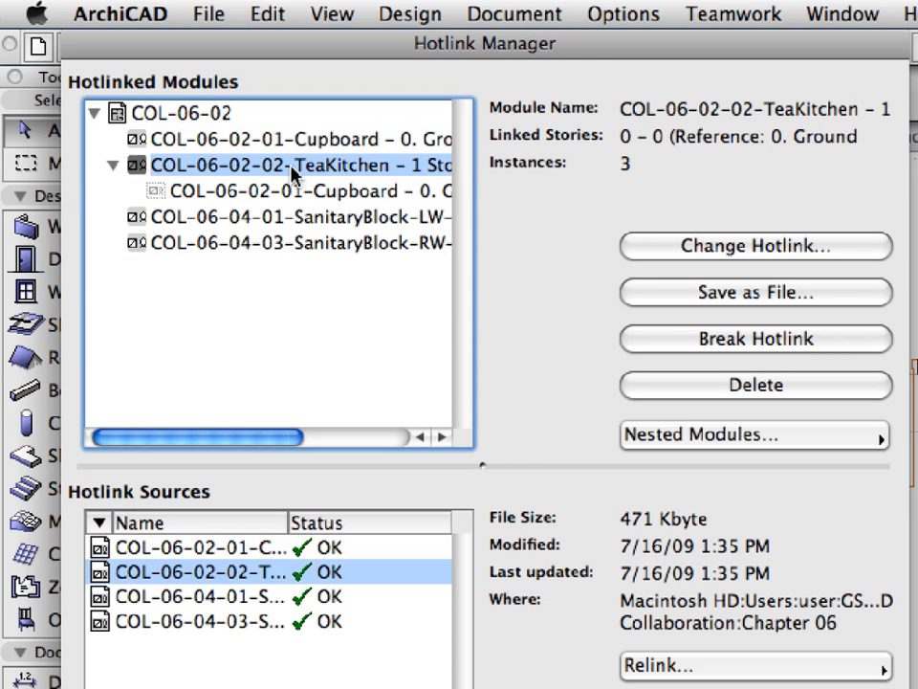
pyautogui.click(294, 191)
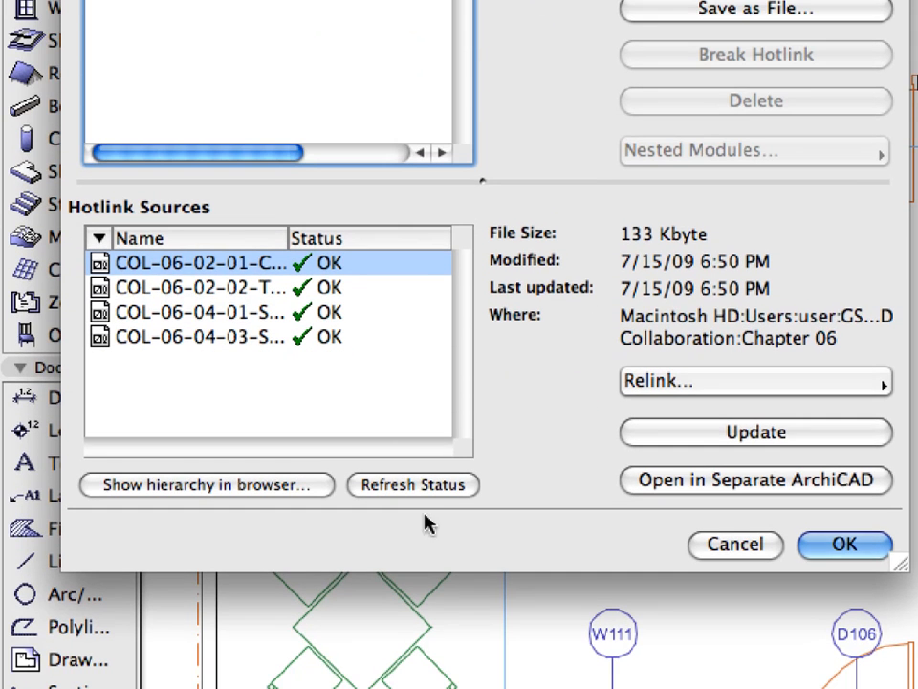
# Sort the hotlink sources by name and widen the Name column to reveal the file names.
pyautogui.click(289, 242)
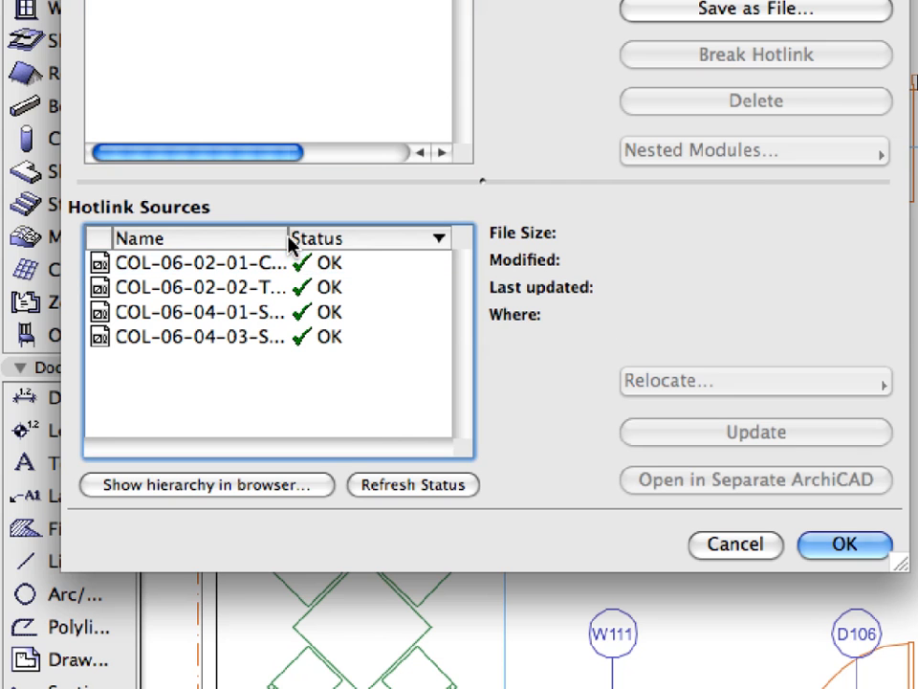
pyautogui.click(273, 240)
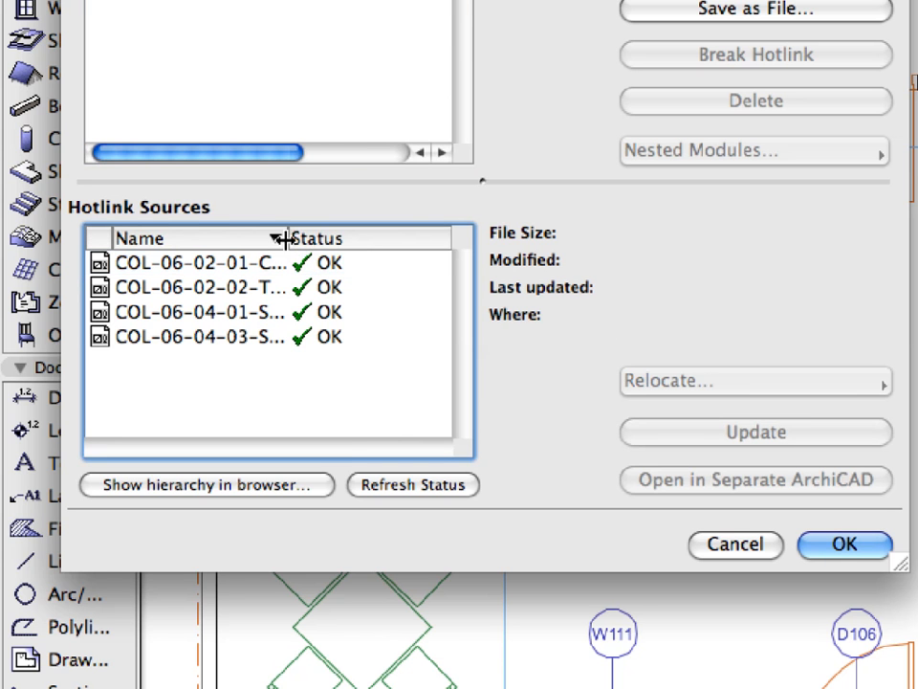
pyautogui.moveTo(287, 240); pyautogui.dragTo(400, 239)
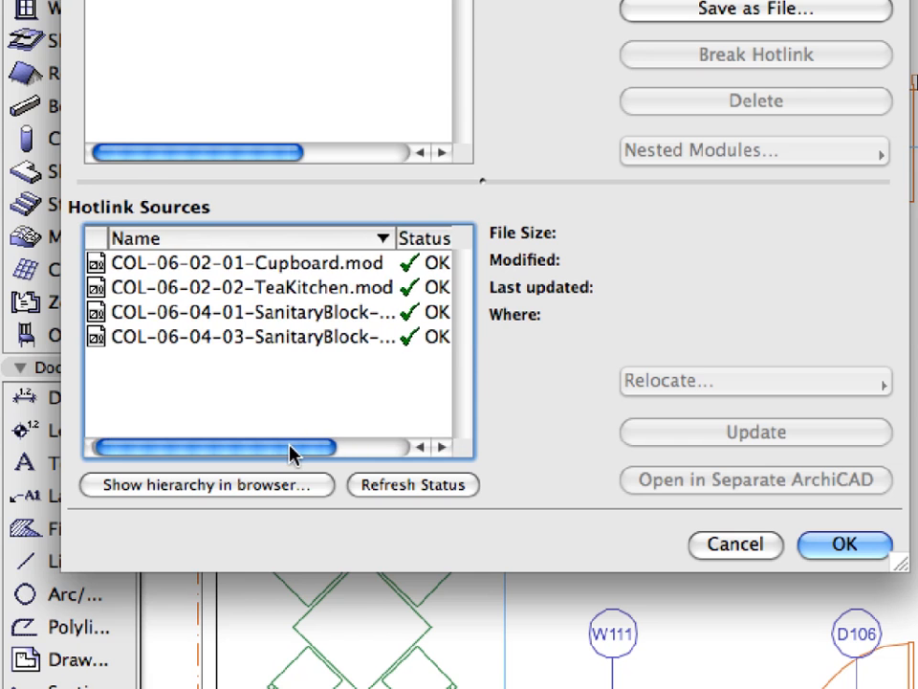
pyautogui.moveTo(293, 452); pyautogui.dragTo(301, 453)
# Check the stories where the TeaKitchen module is placed and show the hotlink hierarchy in the browser.
pyautogui.click(302, 0)
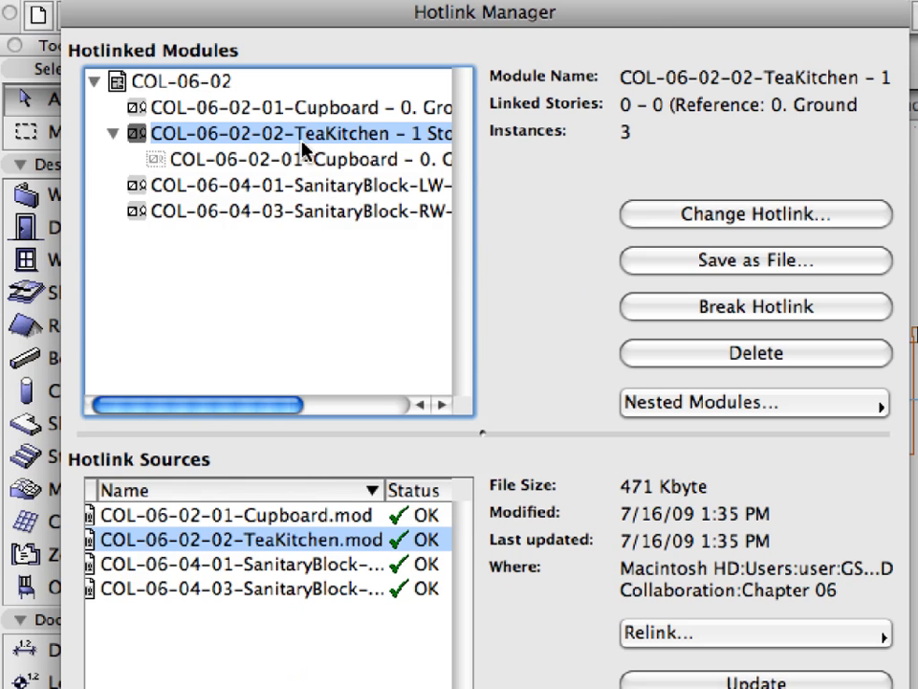
pyautogui.moveTo(303, 148)
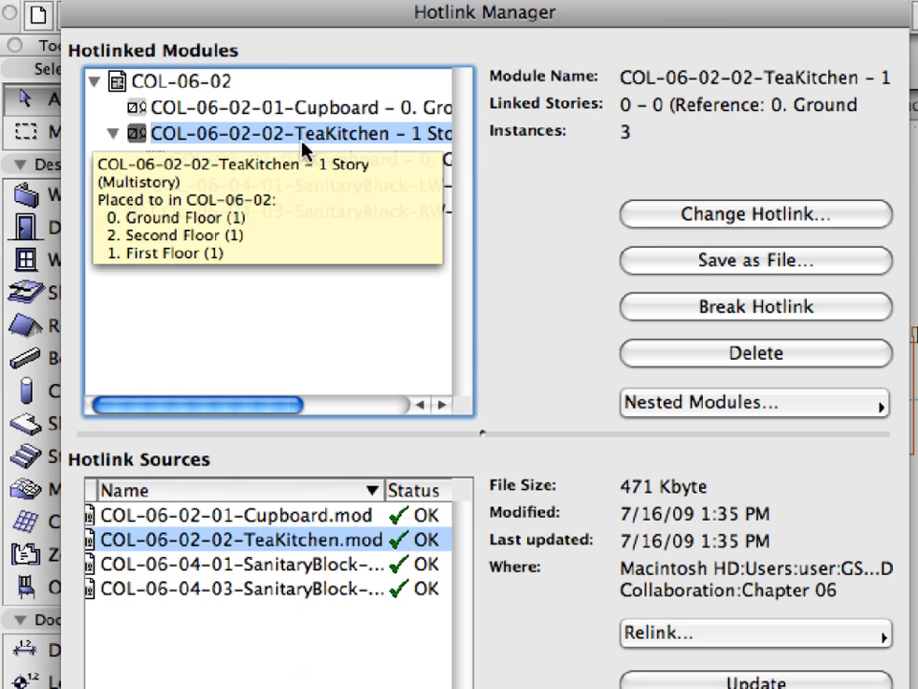
pyautogui.moveTo(287, 243)
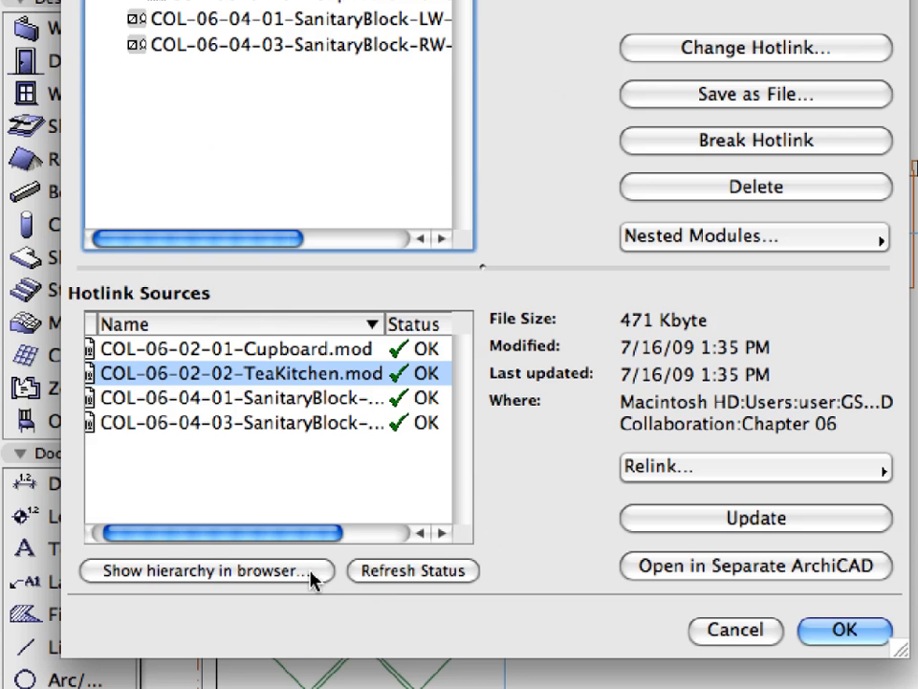
pyautogui.click(314, 579)
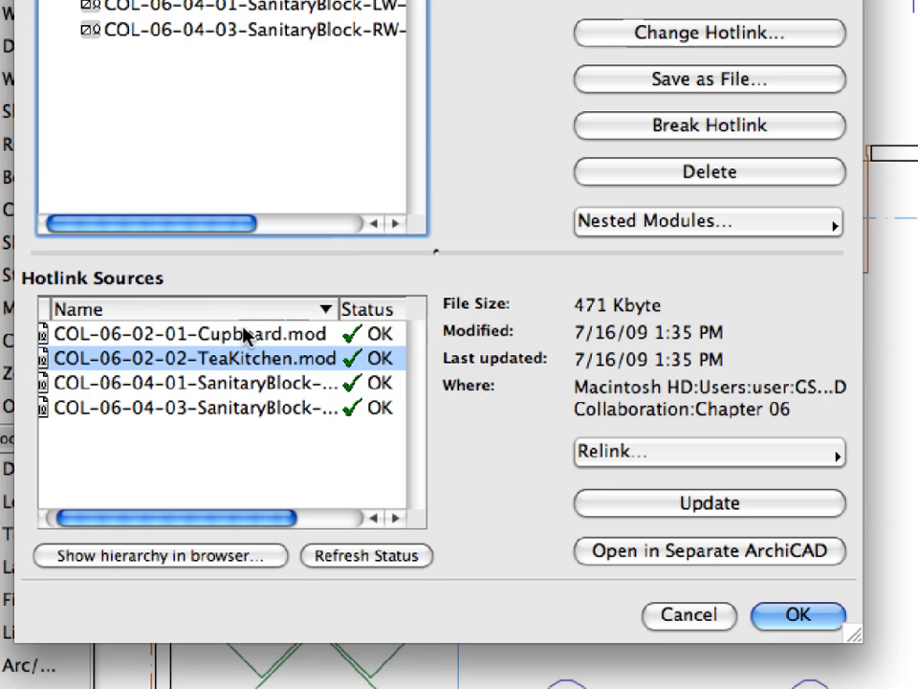
# Open the COL-06-02-01-Cupboard.mod source in a separate ArchiCAD and fit its floor plan in the window.
pyautogui.click(240, 334)
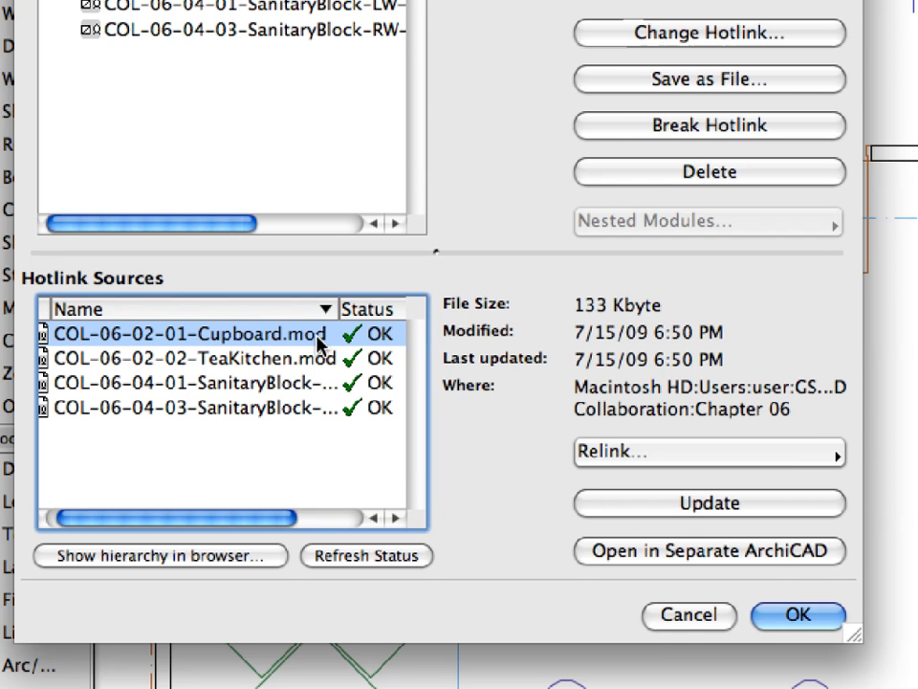
pyautogui.click(773, 563)
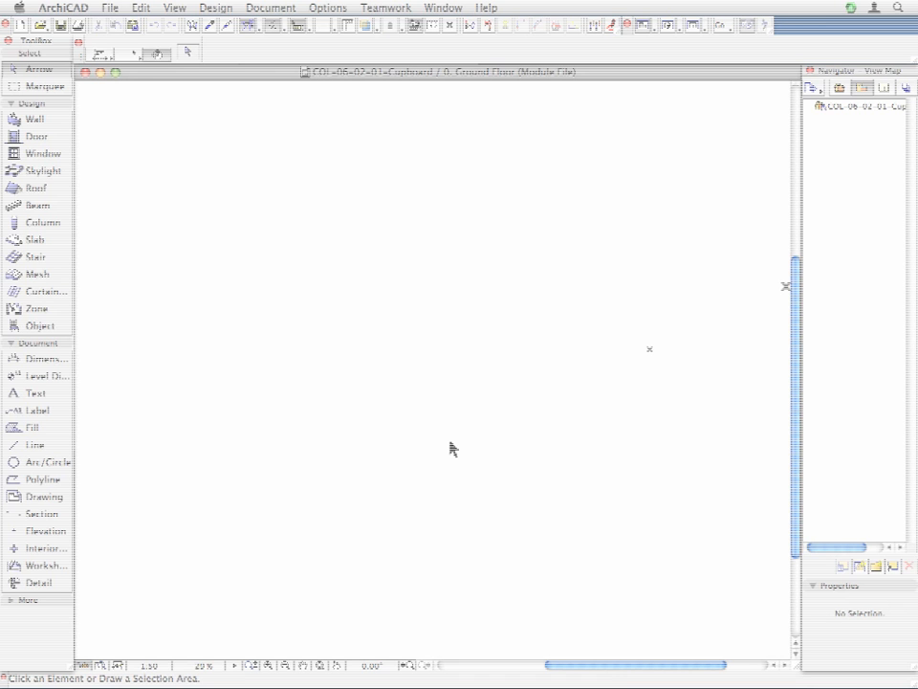
pyautogui.rightClick(310, 112)
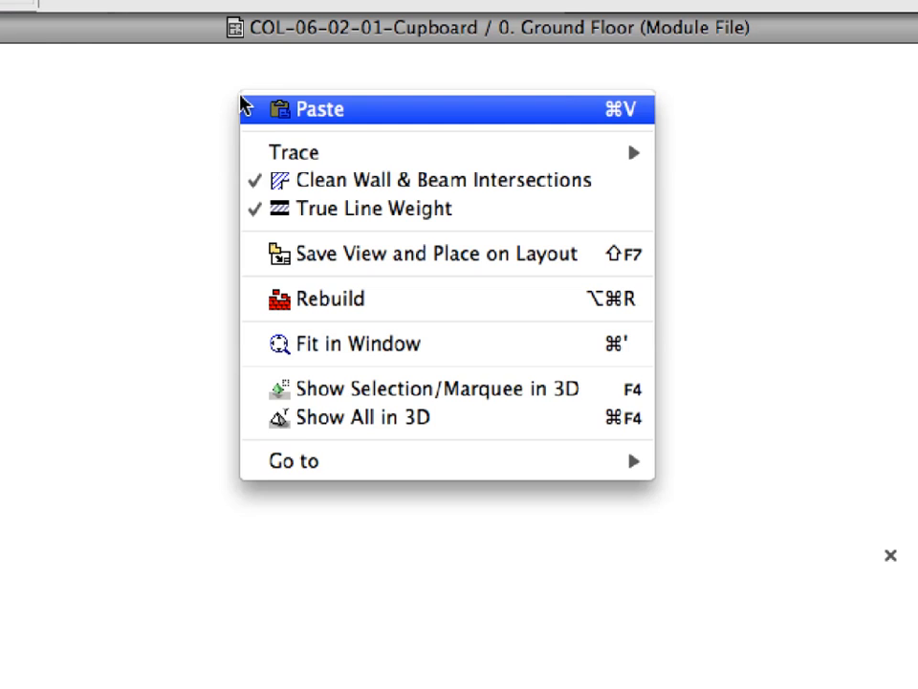
pyautogui.click(508, 342)
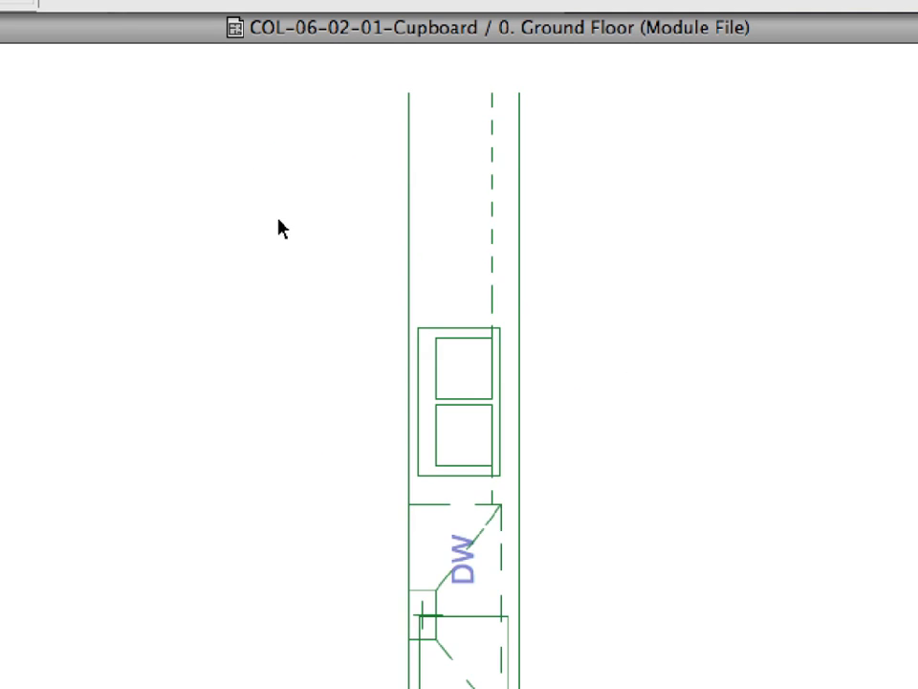
# Show all elements of the Cupboard module in 3D and fit the model in the window.
pyautogui.rightClick(95, 114)
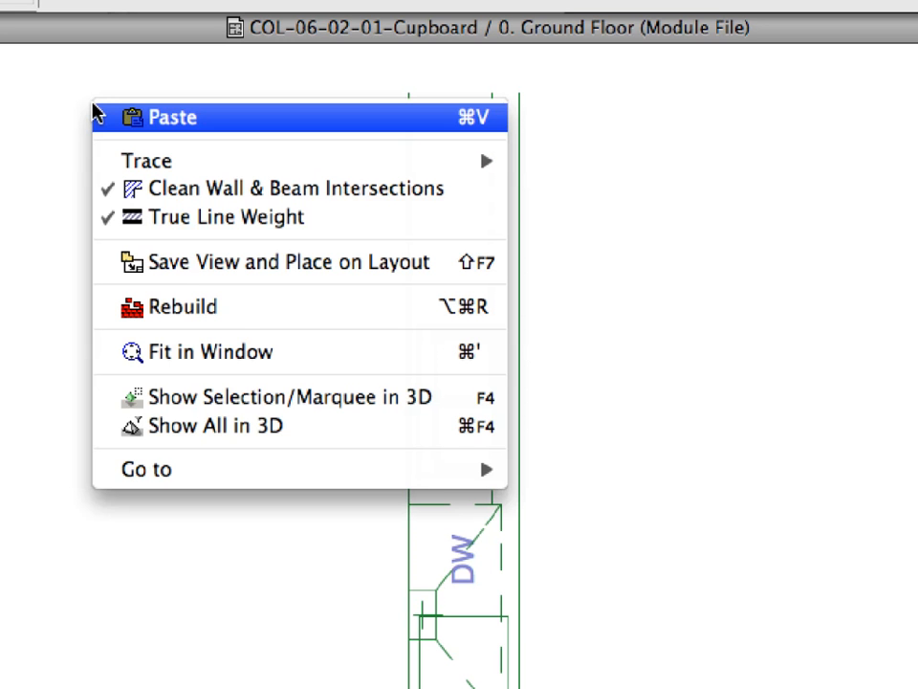
pyautogui.click(371, 429)
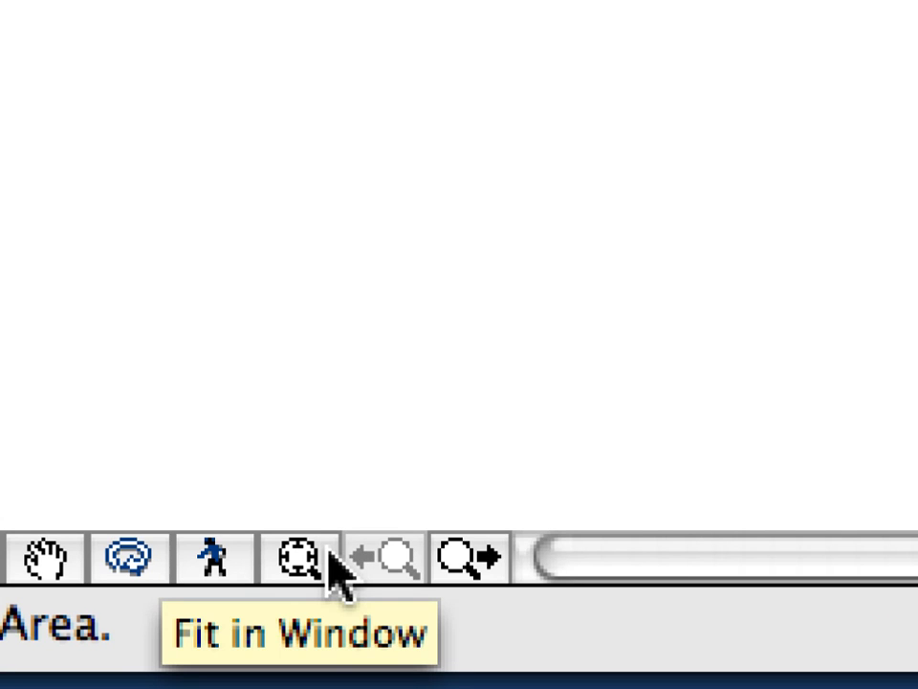
pyautogui.click(330, 553)
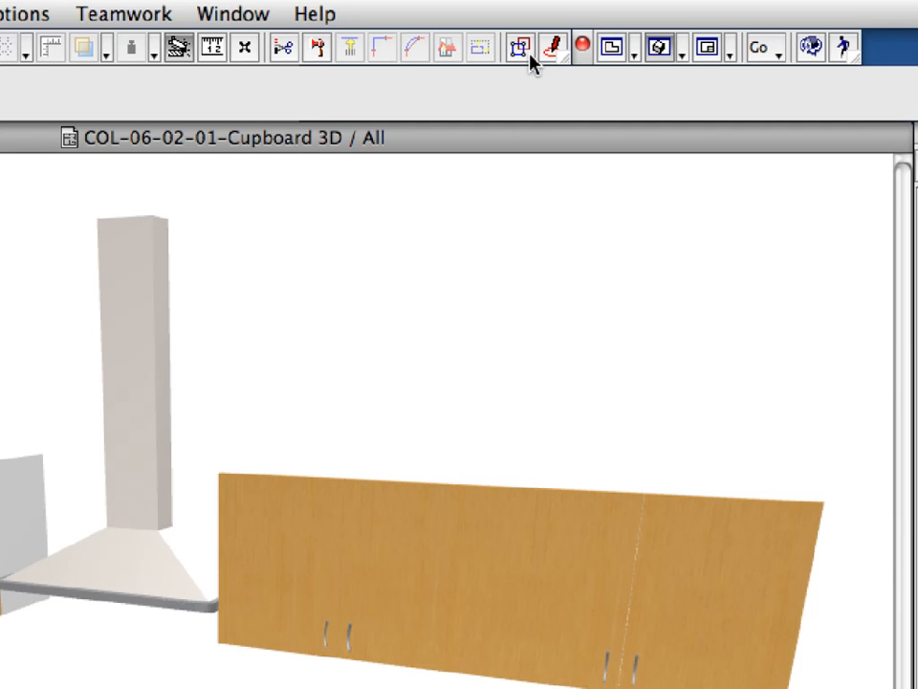
# Suspend grouping and delete the two wall cabinets above and beside the refrigerator.
pyautogui.click(530, 57)
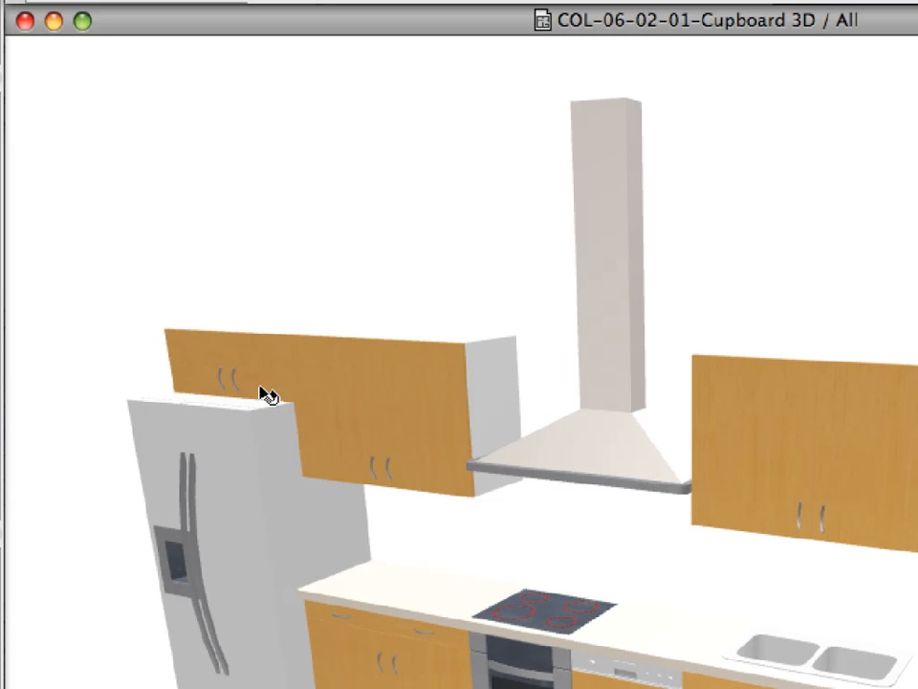
pyautogui.click(265, 354)
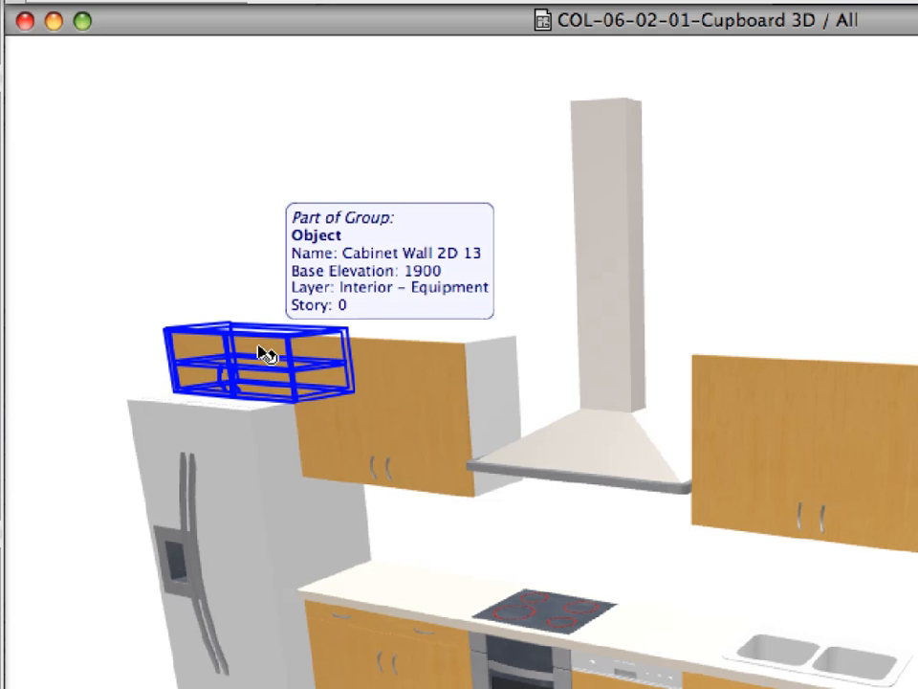
pyautogui.click(265, 354)
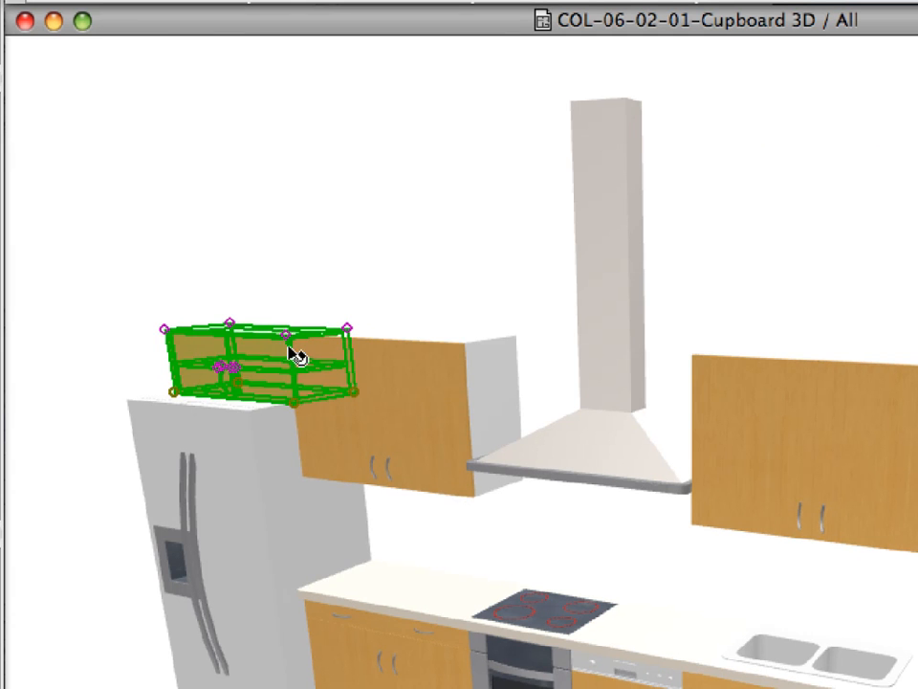
pyautogui.keyDown('shift'); pyautogui.click(387, 360); pyautogui.keyUp('shift')
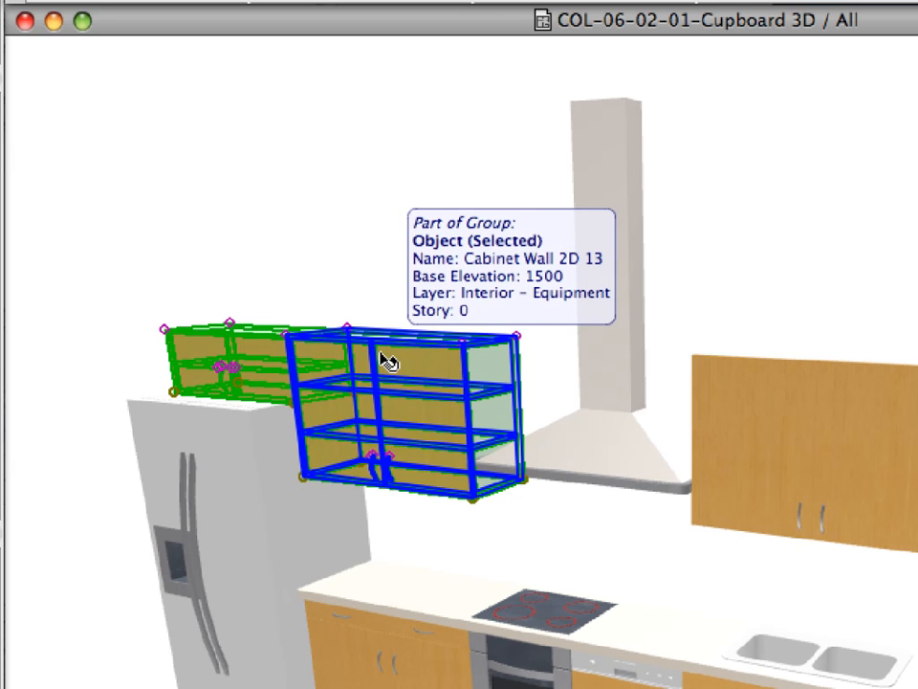
pyautogui.rightClick(81, 84)
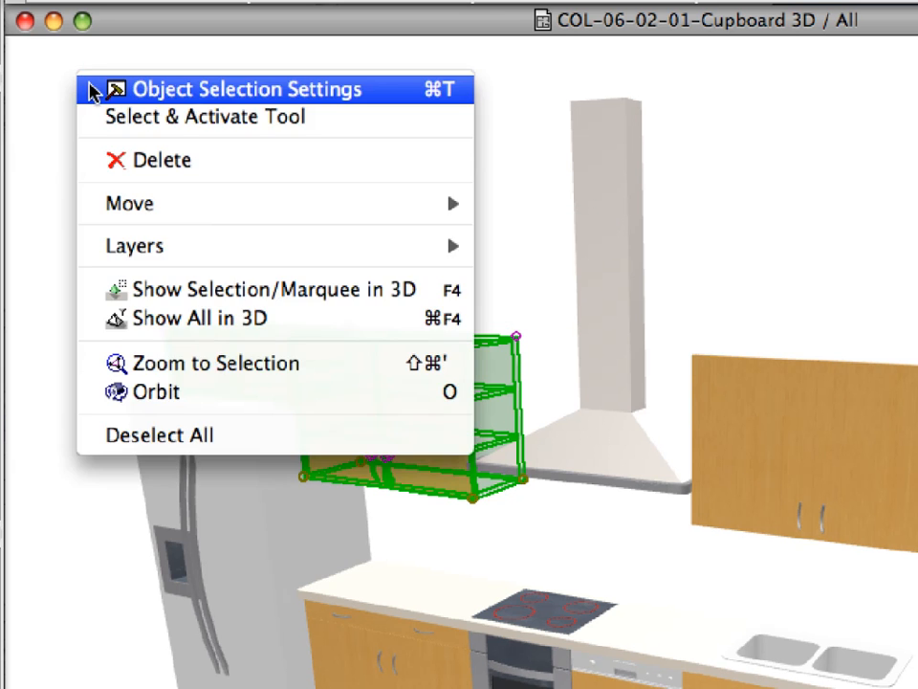
pyautogui.click(284, 166)
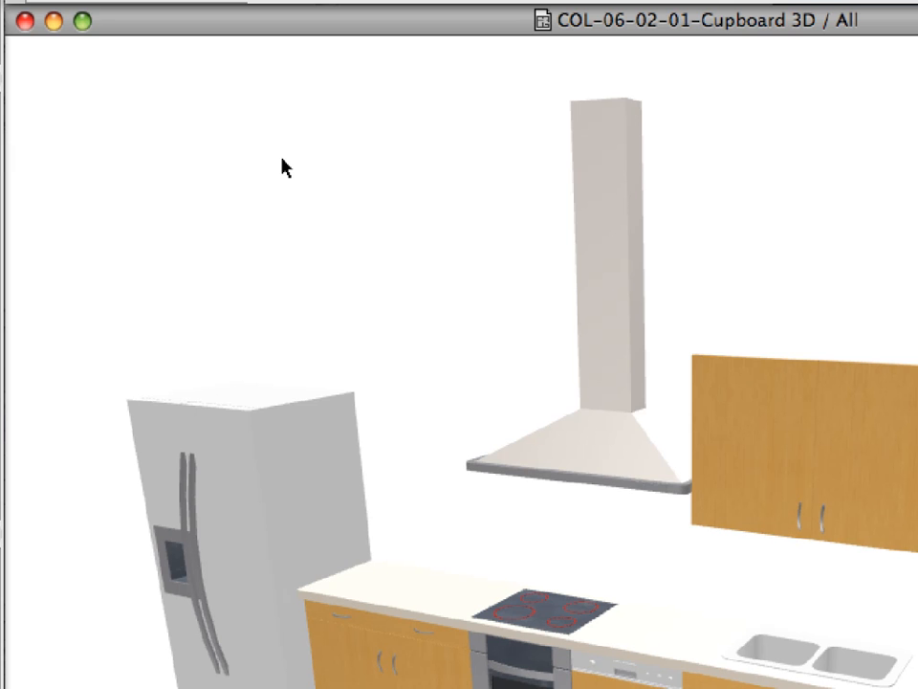
# Change the kitchen hood's Type parameter to Design Hood 1.
pyautogui.click(582, 239)
pyautogui.click(582, 239)
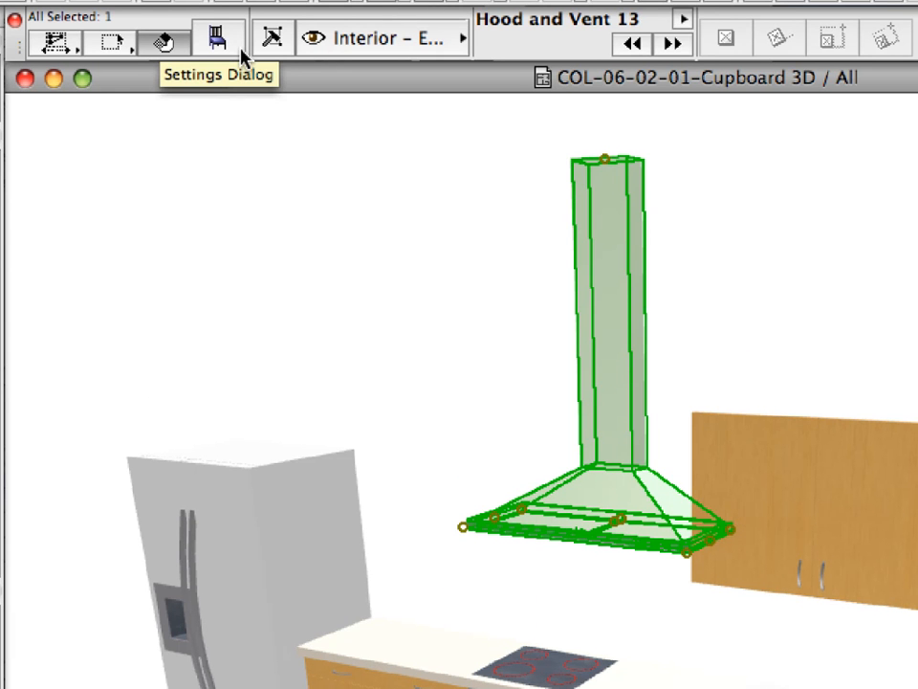
pyautogui.click(240, 53)
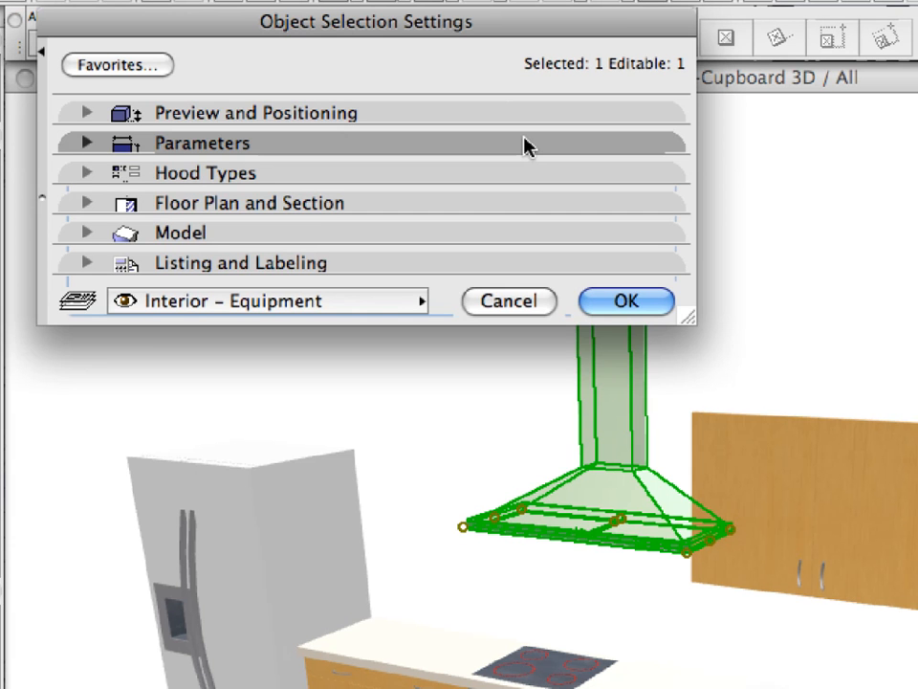
pyautogui.click(526, 146)
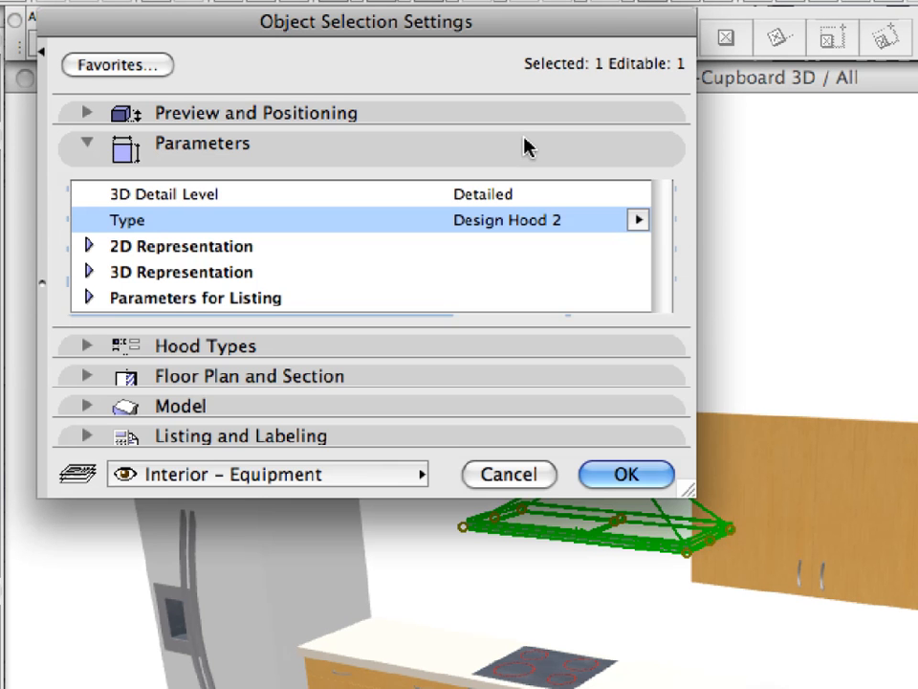
pyautogui.click(638, 221)
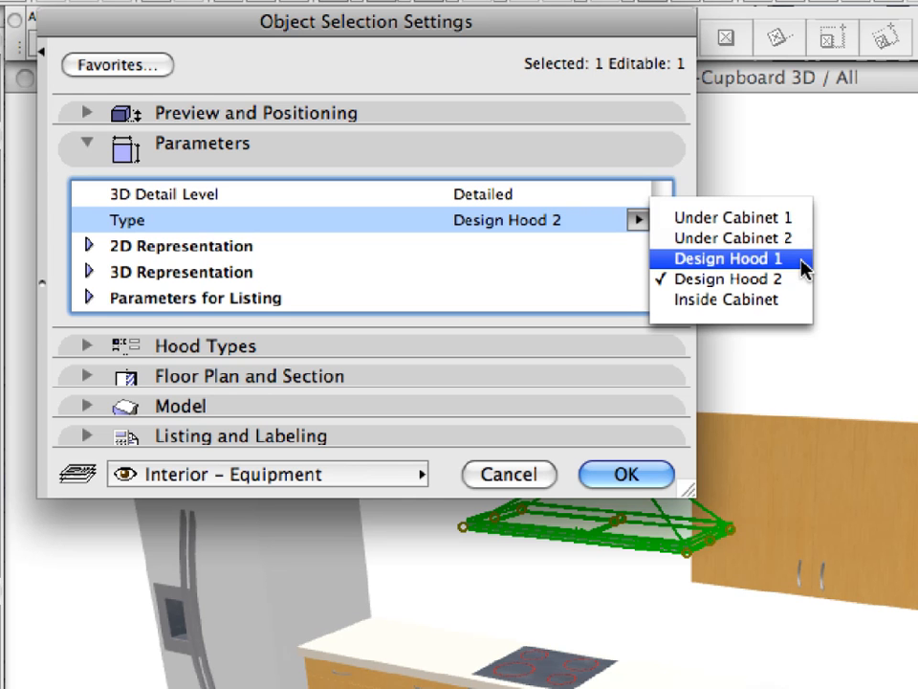
pyautogui.click(752, 260)
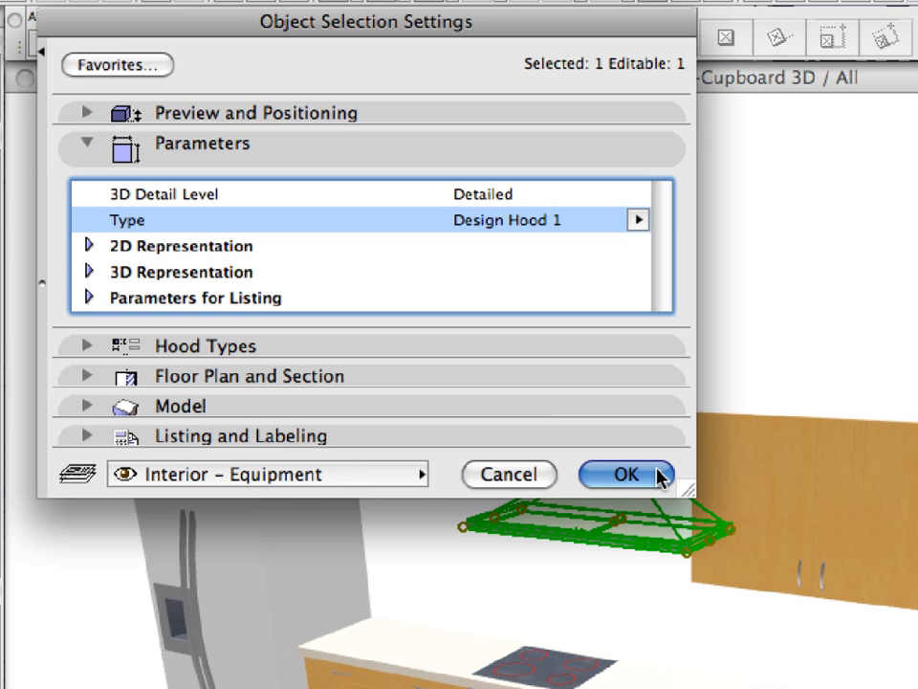
pyautogui.click(627, 474)
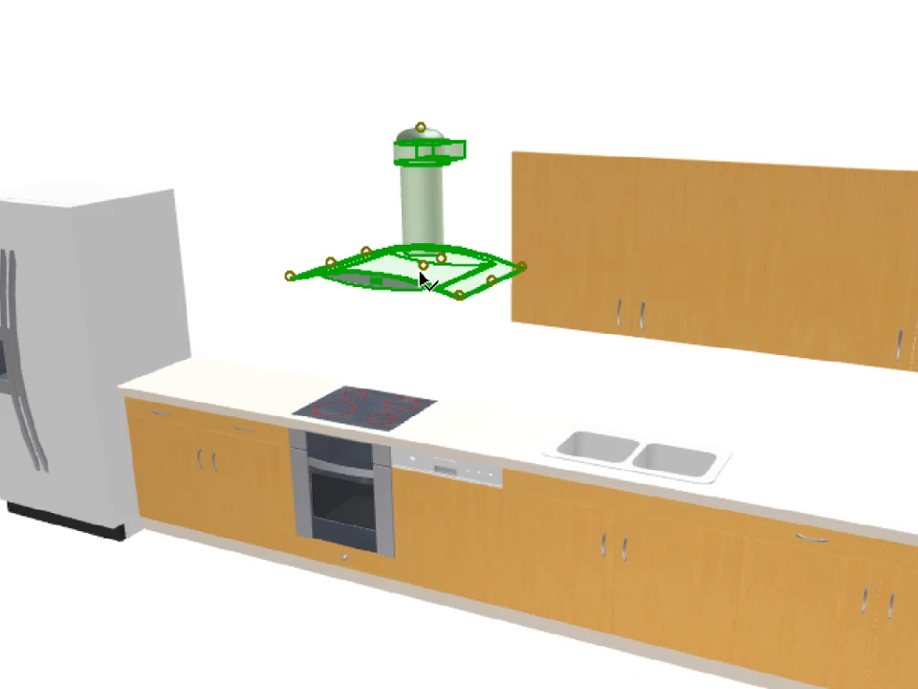
# Move the hood a distance of 300 at 90° towards the refrigerator so it sits above the cooktop, and deselect it.
pyautogui.moveTo(604, 528)
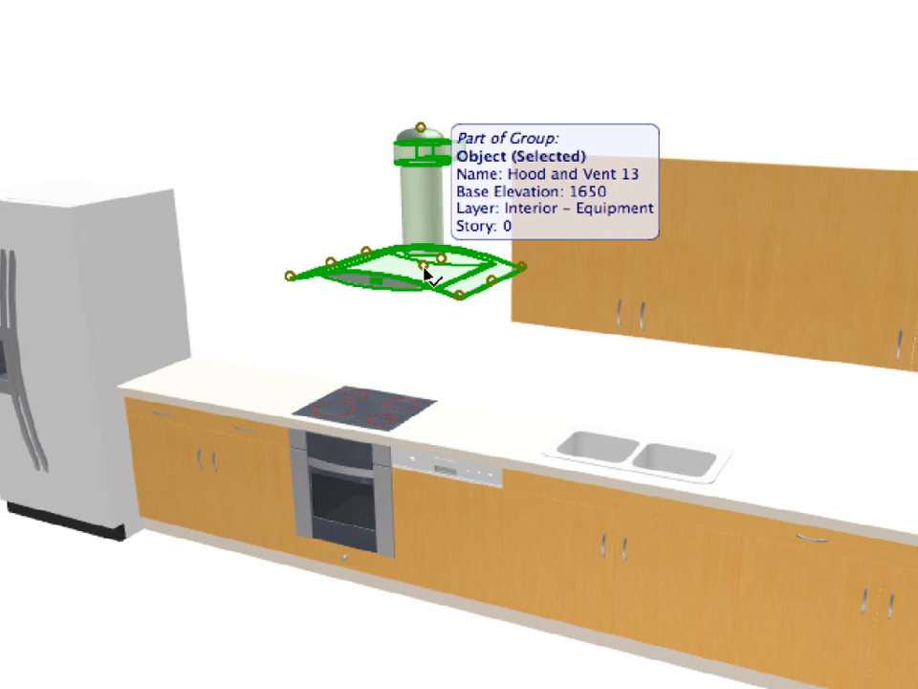
pyautogui.click(426, 273)
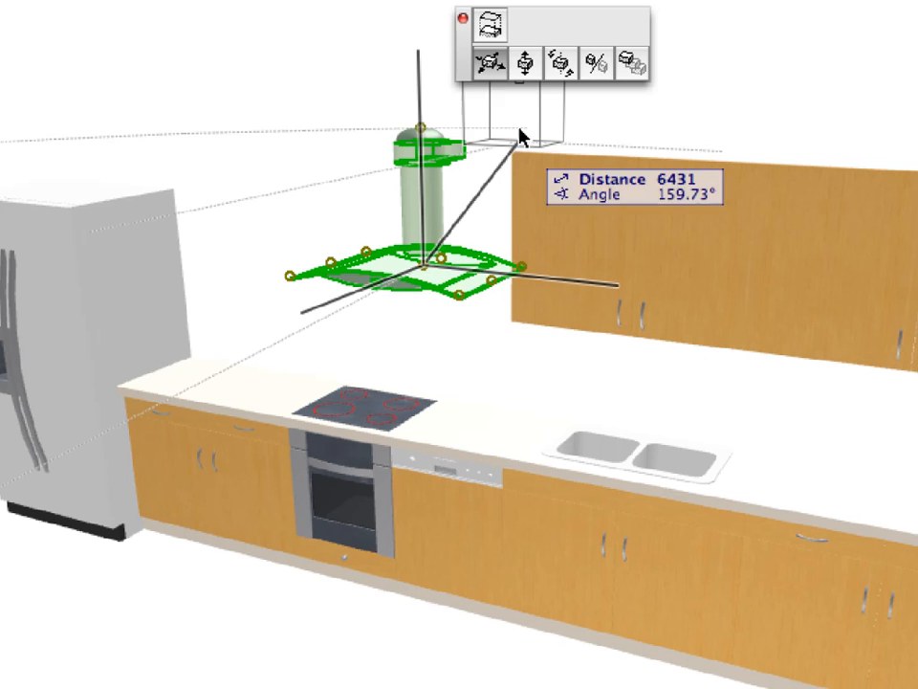
pyautogui.click(495, 65)
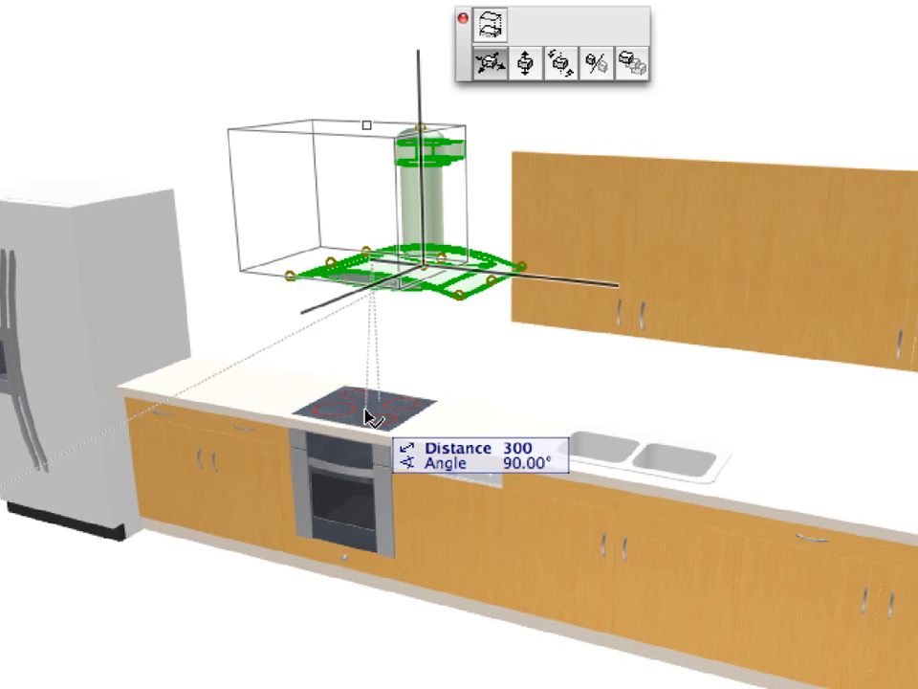
pyautogui.click(366, 416)
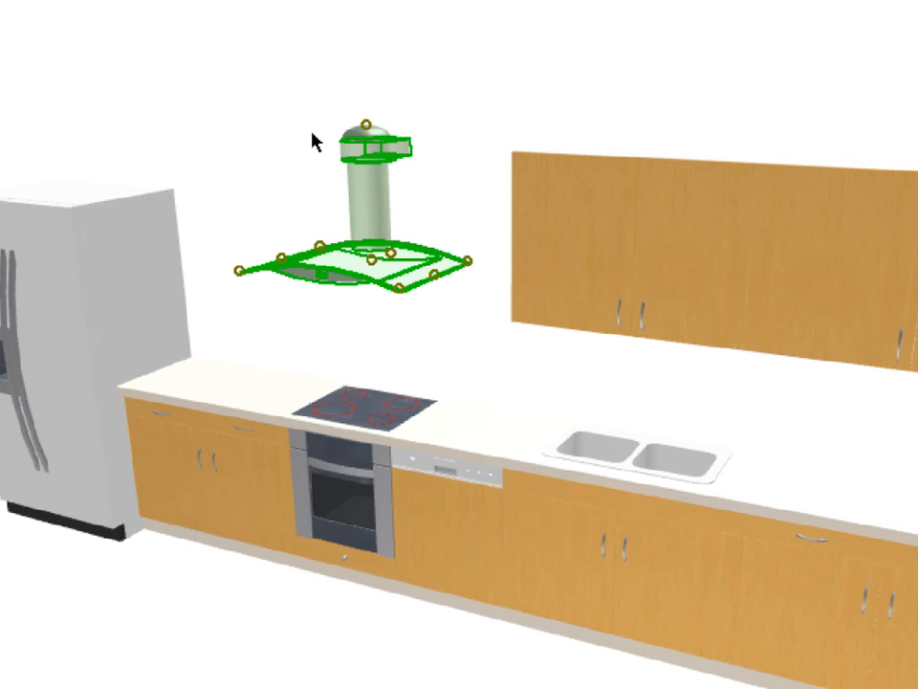
pyautogui.click(290, 89)
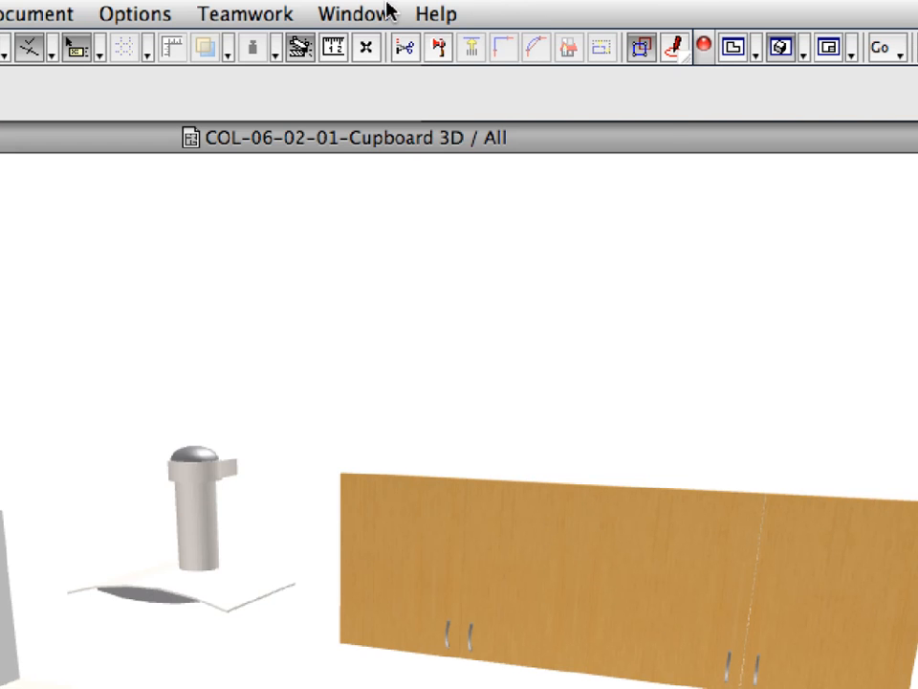
# Save the Cupboard module from its floor plan and quit this separate ArchiCAD.
pyautogui.click(380, 11)
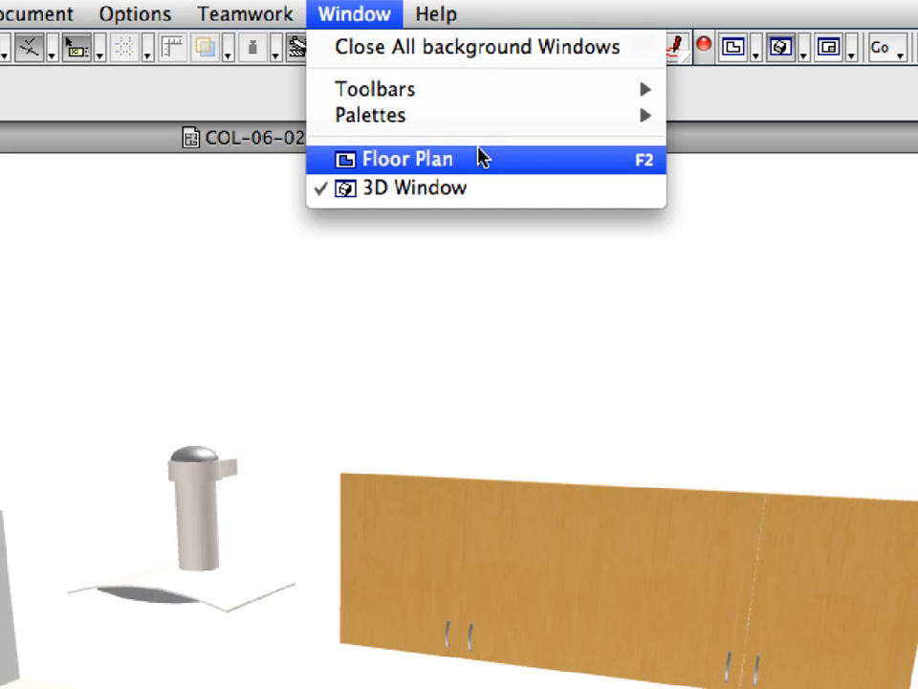
pyautogui.click(479, 159)
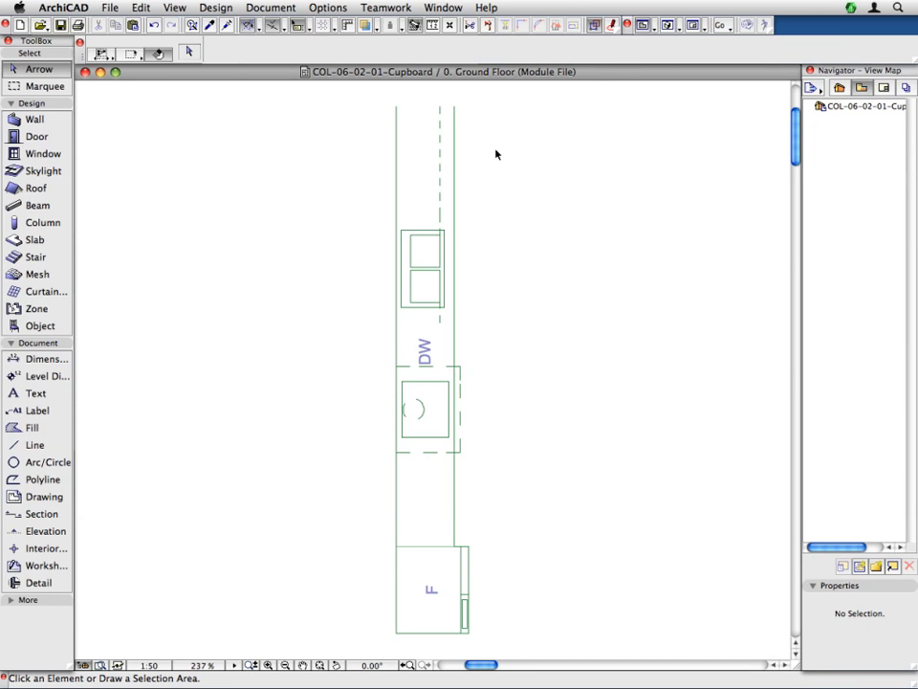
pyautogui.click(111, 7)
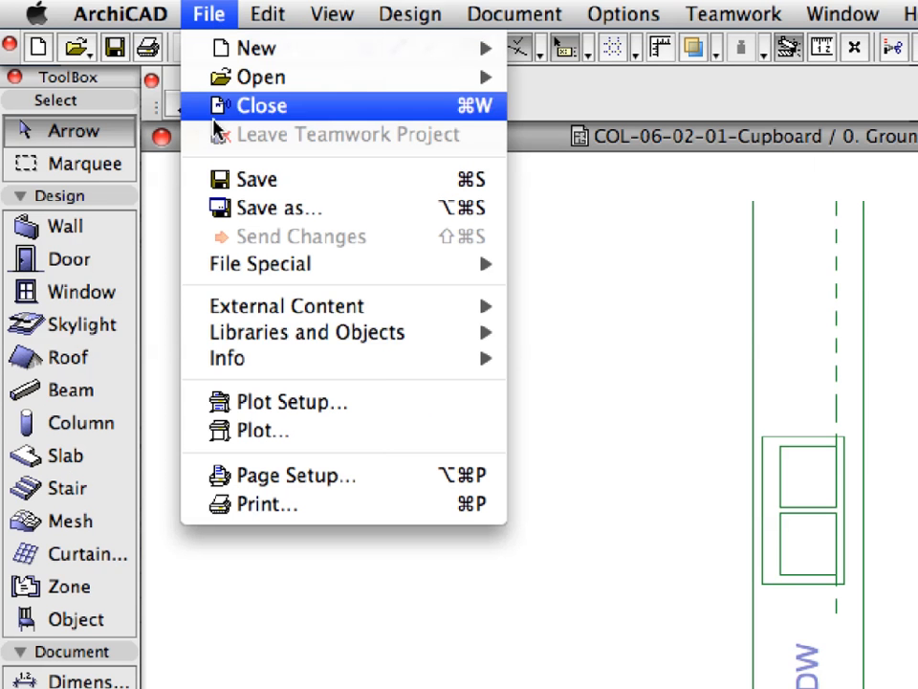
pyautogui.click(362, 181)
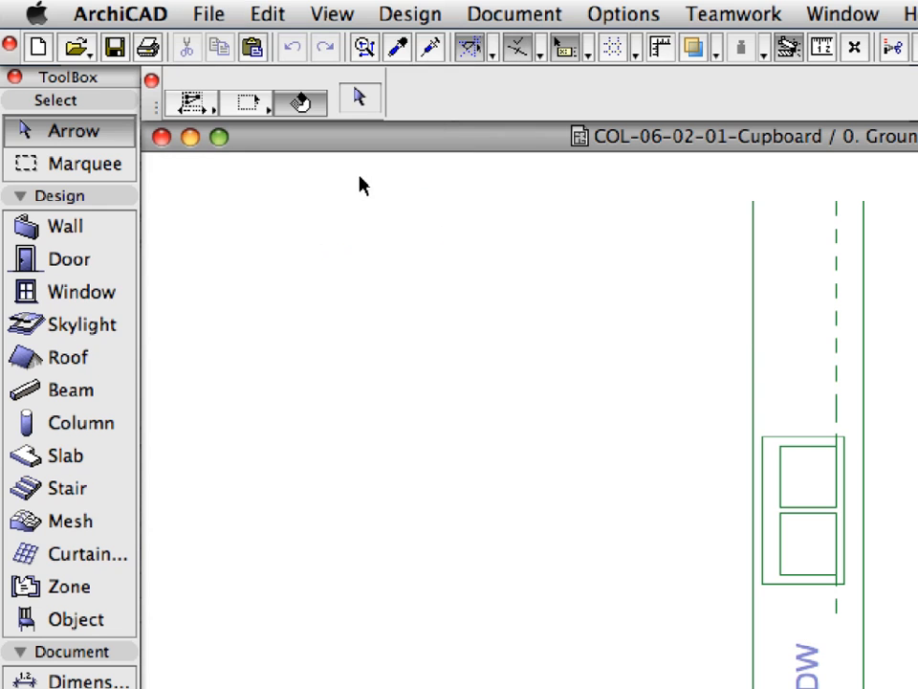
pyautogui.click(148, 11)
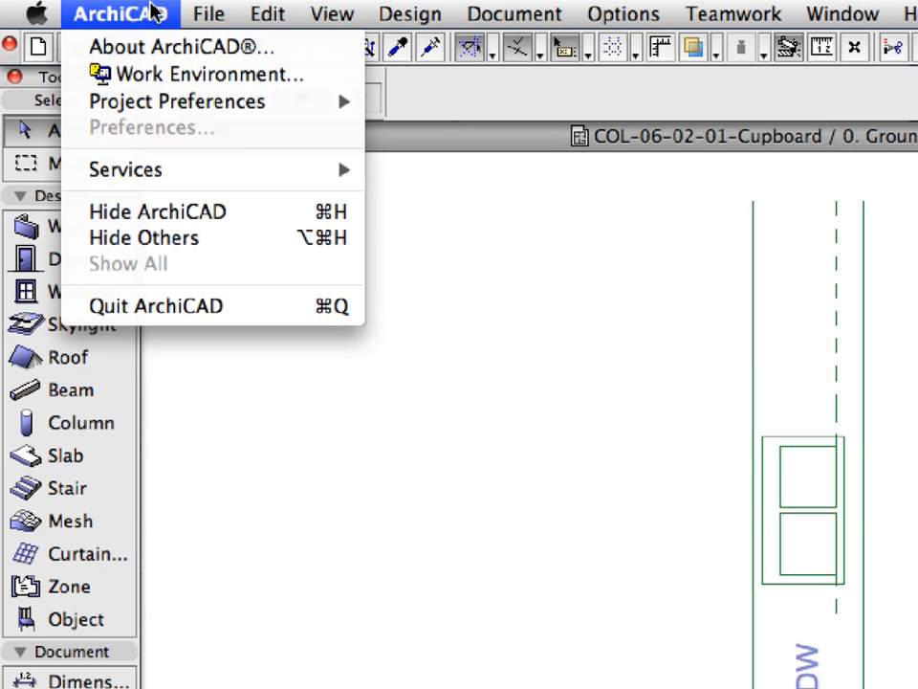
pyautogui.click(275, 315)
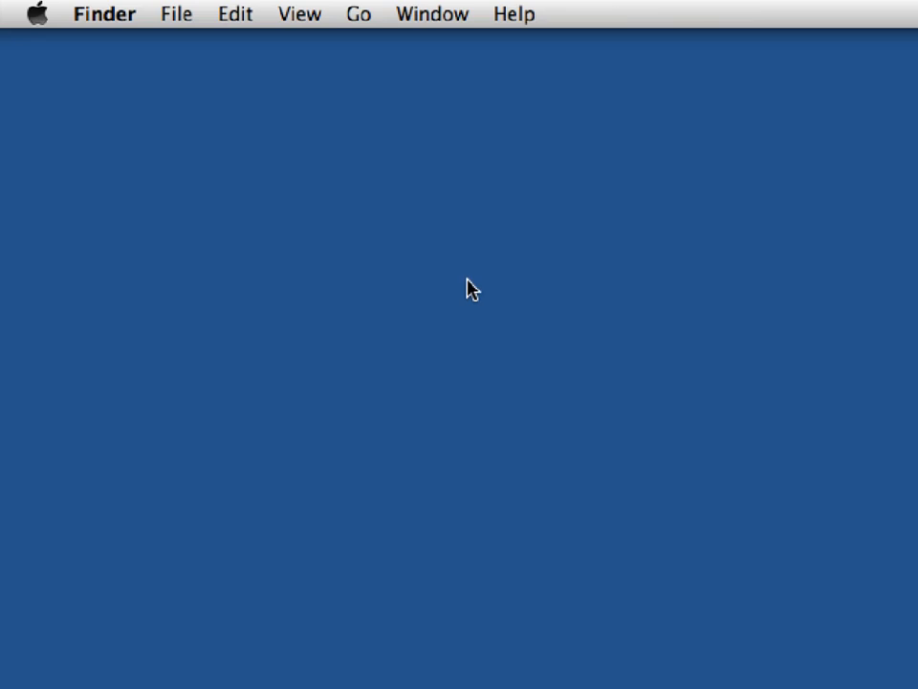